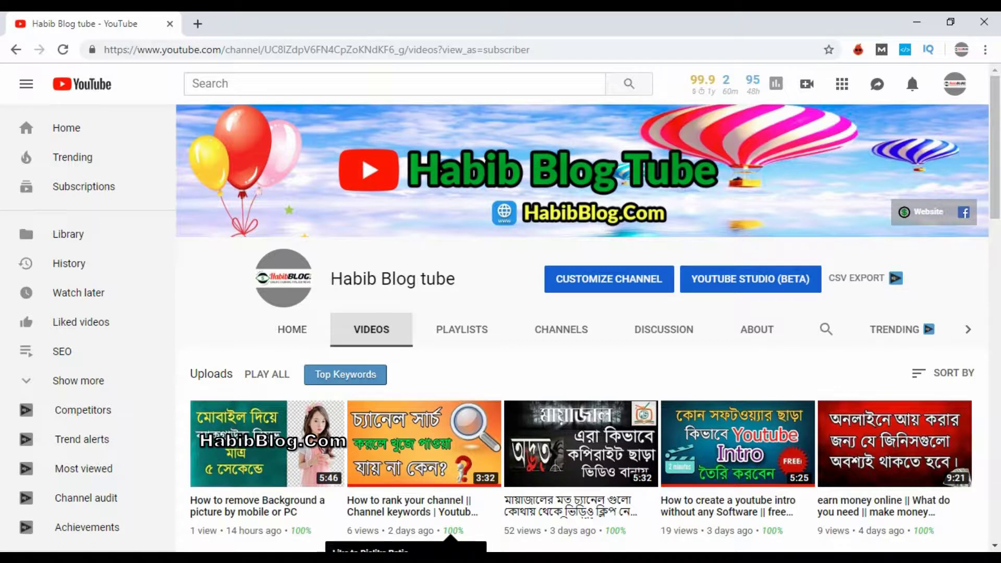
{"action": "left_click", "coordinate": [465, 551]}
{"action": "left_click_drag", "start_coordinate": [296, 174], "coordinate": [473, 175]}
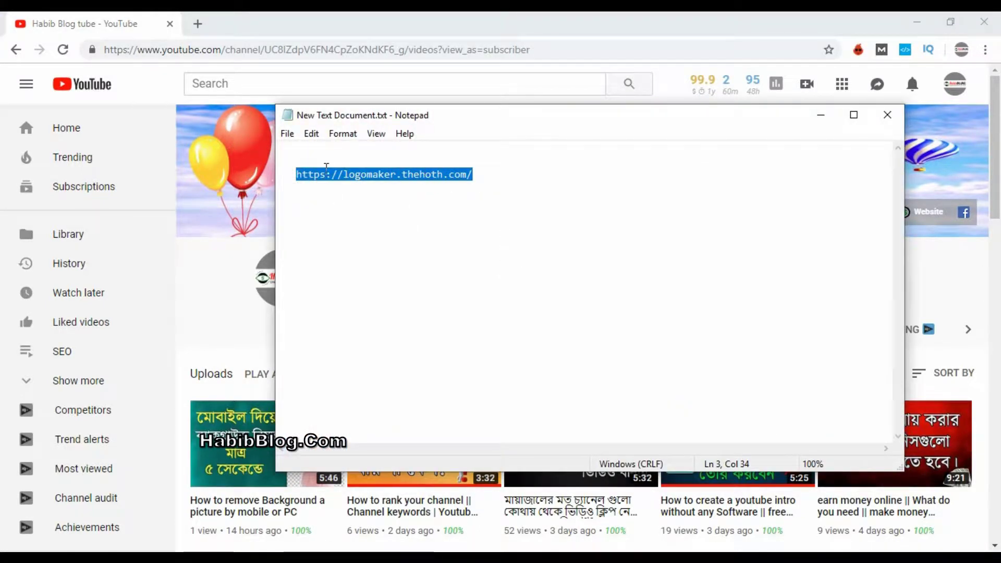
{"action": "right_click", "coordinate": [359, 174]}
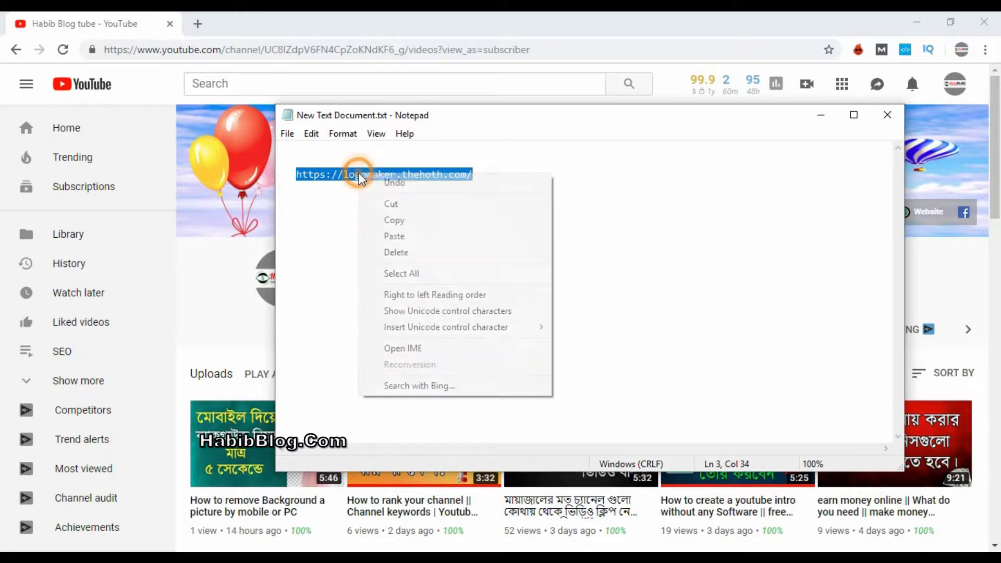
{"action": "left_click", "coordinate": [398, 220]}
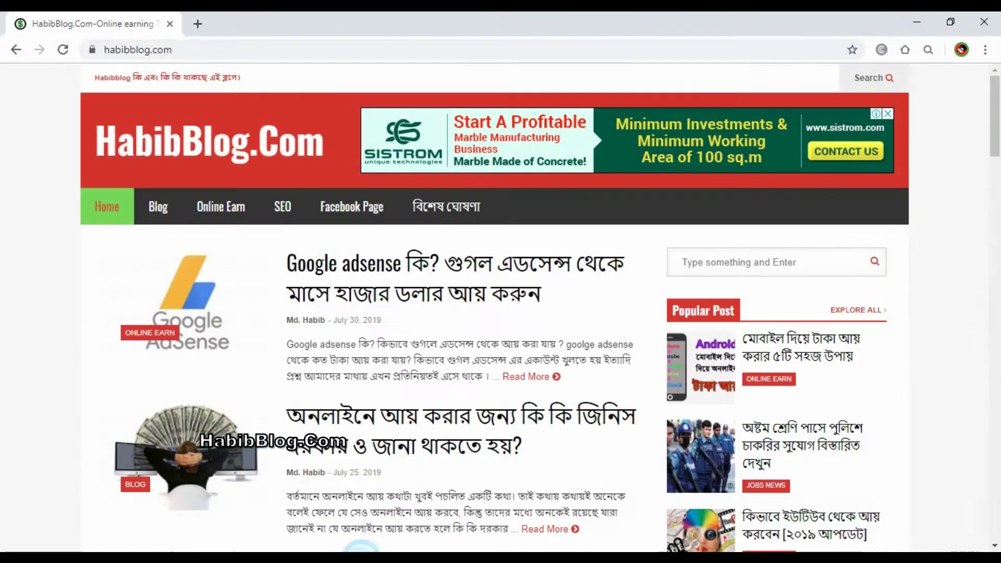
Open the copied logomaker.thehoth.com address in a new browser tab and start a blank logo, erasing the sample drawing.
{"action": "left_click", "coordinate": [199, 24]}
{"action": "right_click", "coordinate": [205, 50]}
{"action": "left_click", "coordinate": [246, 150]}
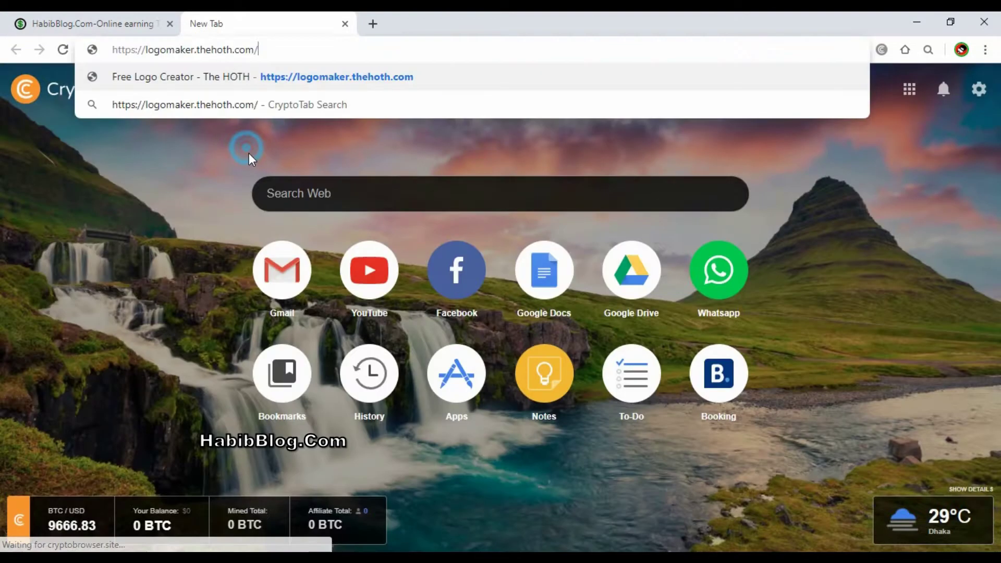
{"action": "key", "text": "Return"}
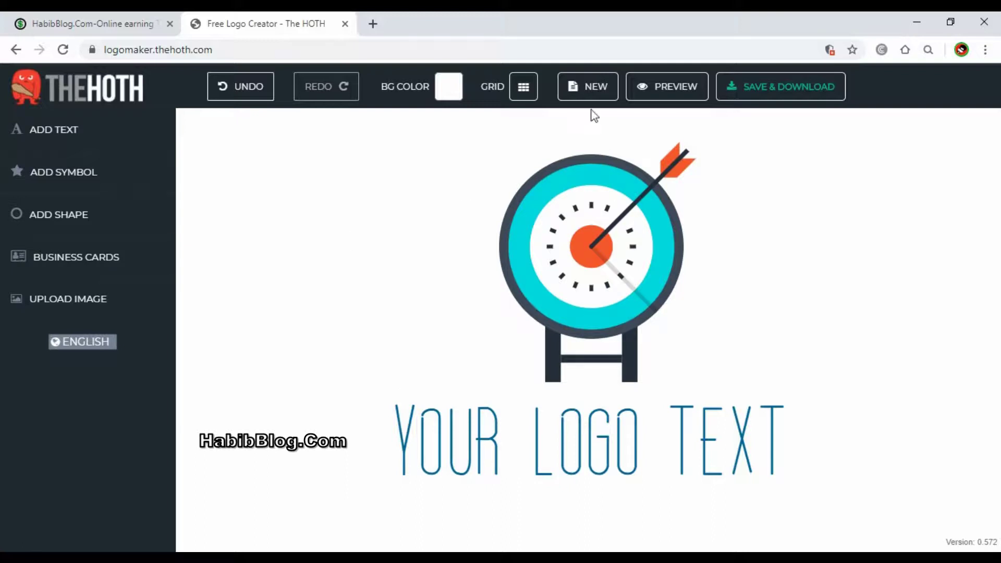
{"action": "left_click", "coordinate": [584, 92]}
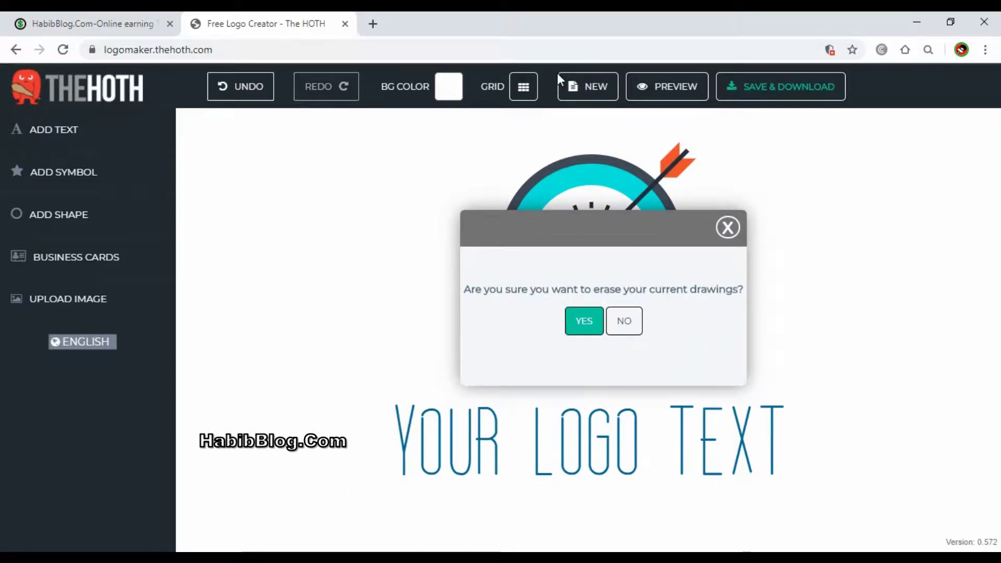
{"action": "left_click", "coordinate": [580, 329]}
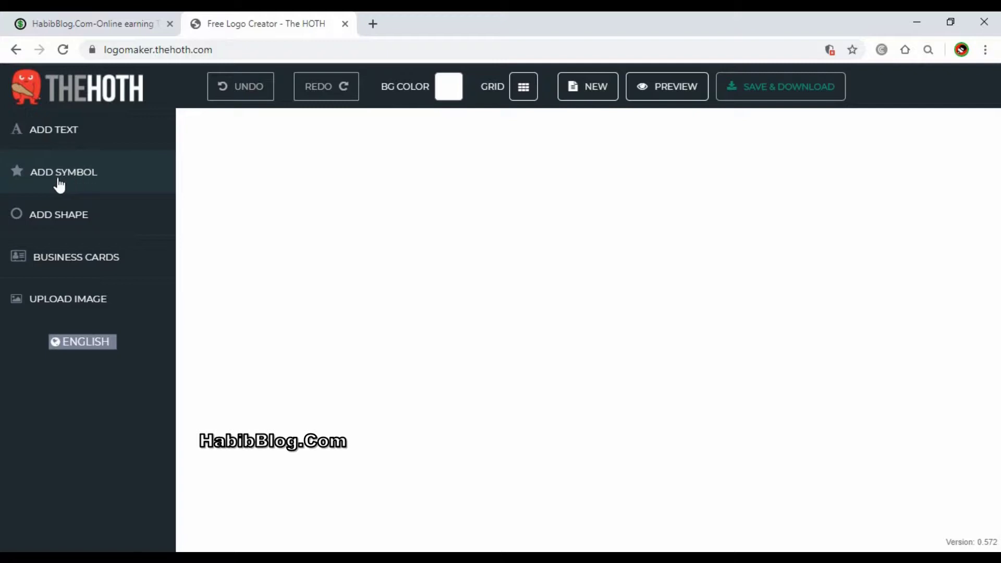
Open the symbol library and show the Technology category.
{"action": "left_click", "coordinate": [73, 176]}
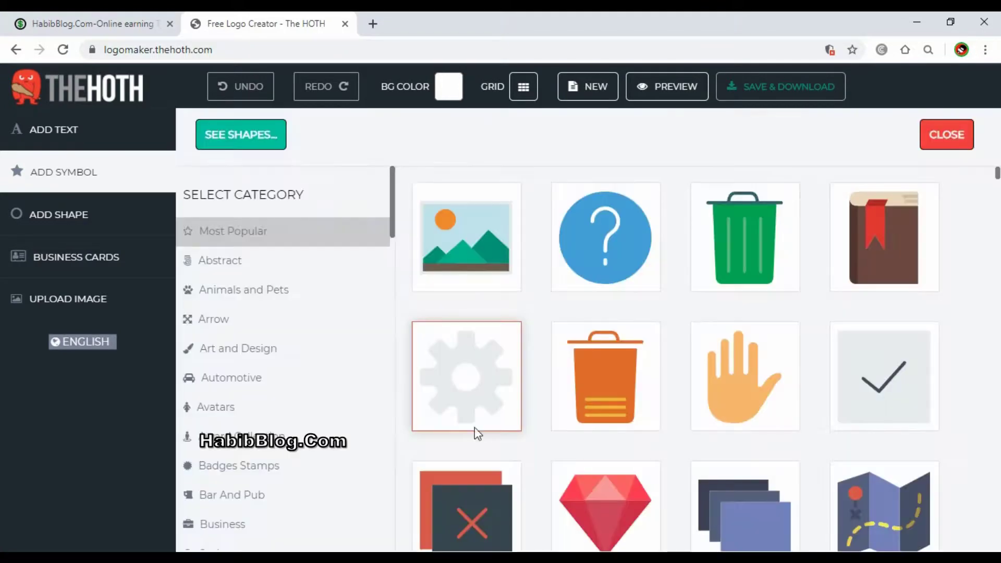
{"action": "scroll", "coordinate": [260, 334], "scroll_direction": "down", "scroll_amount": 10}
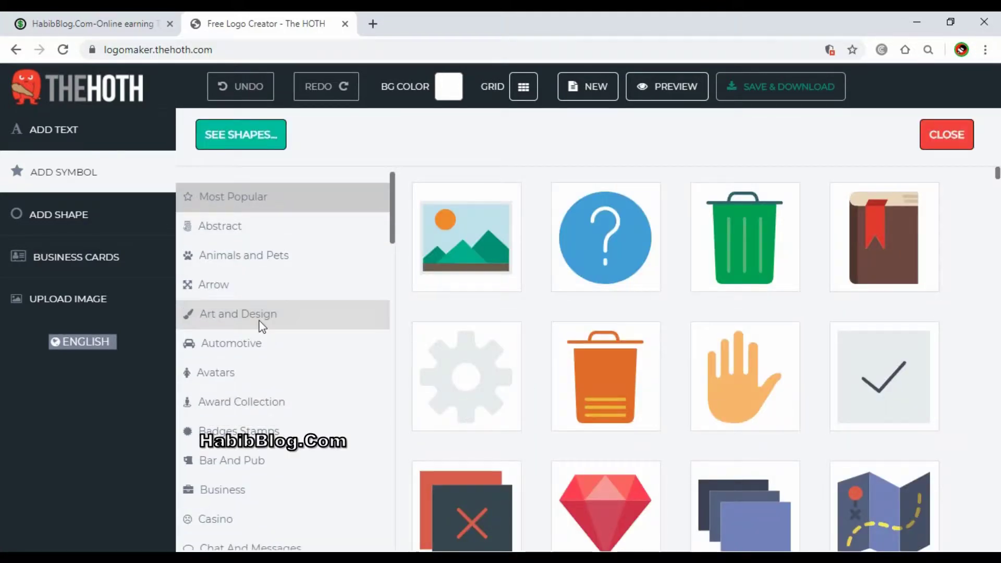
{"action": "scroll", "coordinate": [268, 401], "scroll_direction": "down", "scroll_amount": 20}
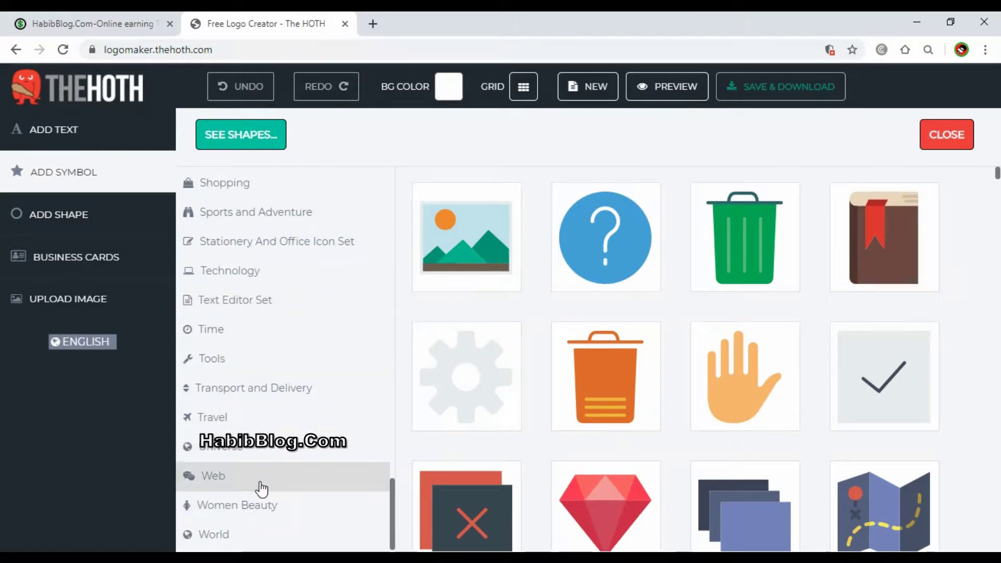
{"action": "scroll", "coordinate": [276, 485], "scroll_direction": "up", "scroll_amount": 1}
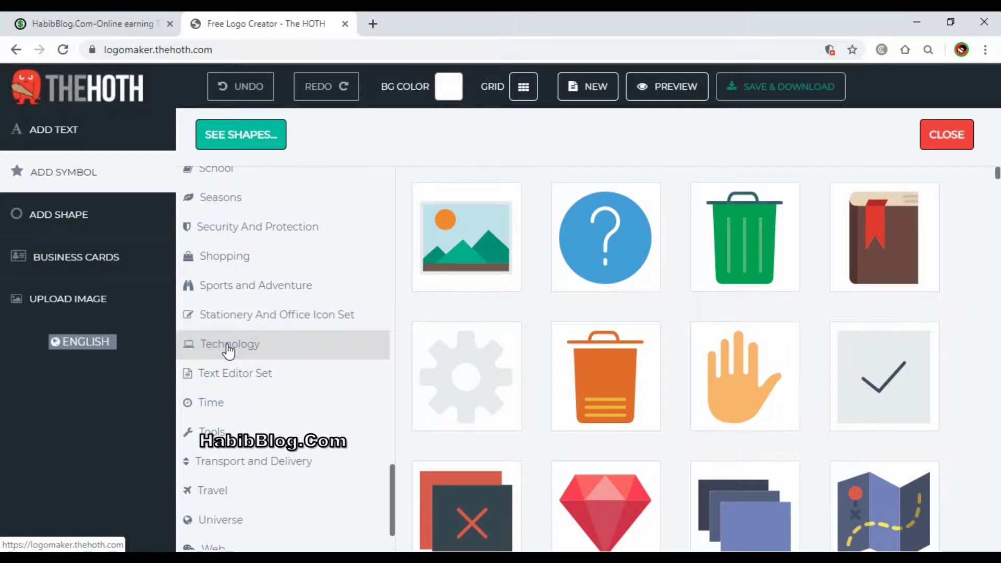
{"action": "left_click", "coordinate": [248, 354]}
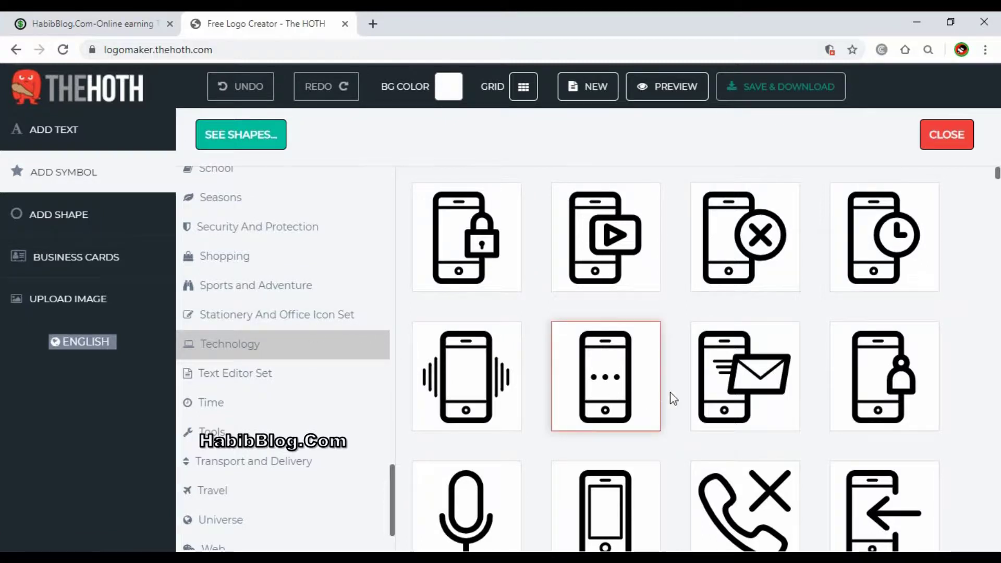
Add the atom symbol with the yellow, blue and green dots from the Technology symbols to the canvas.
{"action": "scroll", "coordinate": [694, 394], "scroll_direction": "down", "scroll_amount": 2}
{"action": "scroll", "coordinate": [693, 394], "scroll_direction": "down", "scroll_amount": 20}
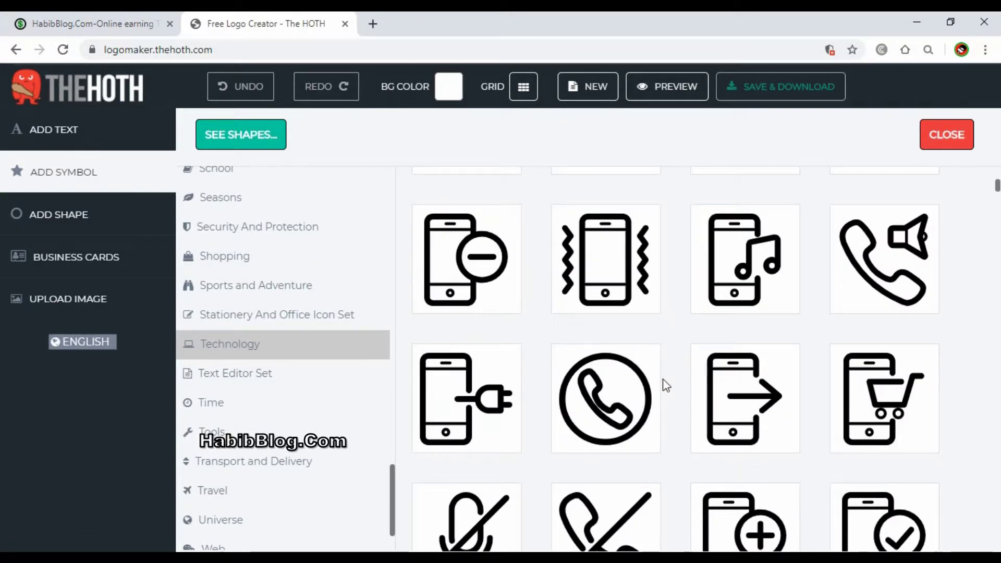
{"action": "scroll", "coordinate": [673, 416], "scroll_direction": "down", "scroll_amount": 15}
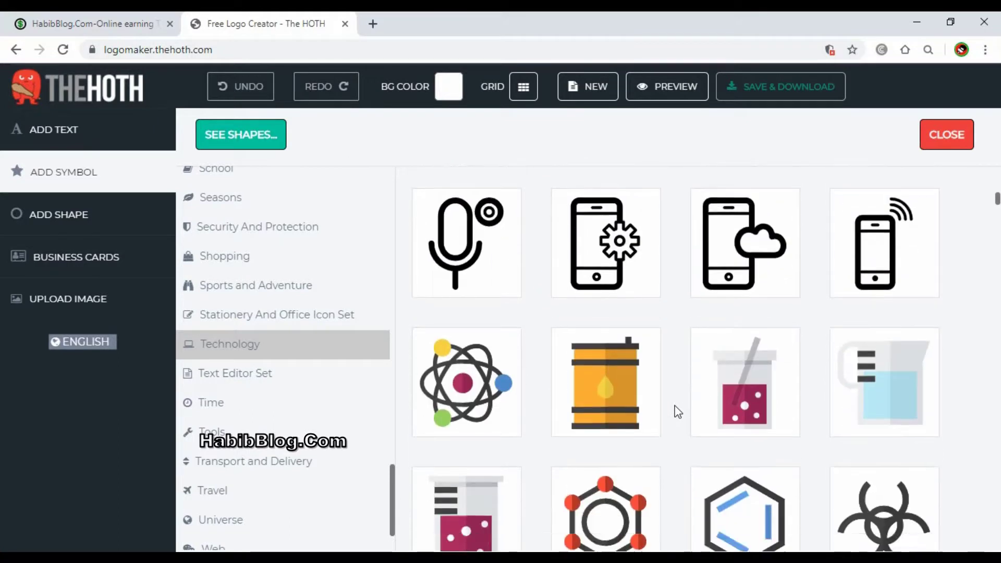
{"action": "scroll", "coordinate": [674, 414], "scroll_direction": "down", "scroll_amount": 7}
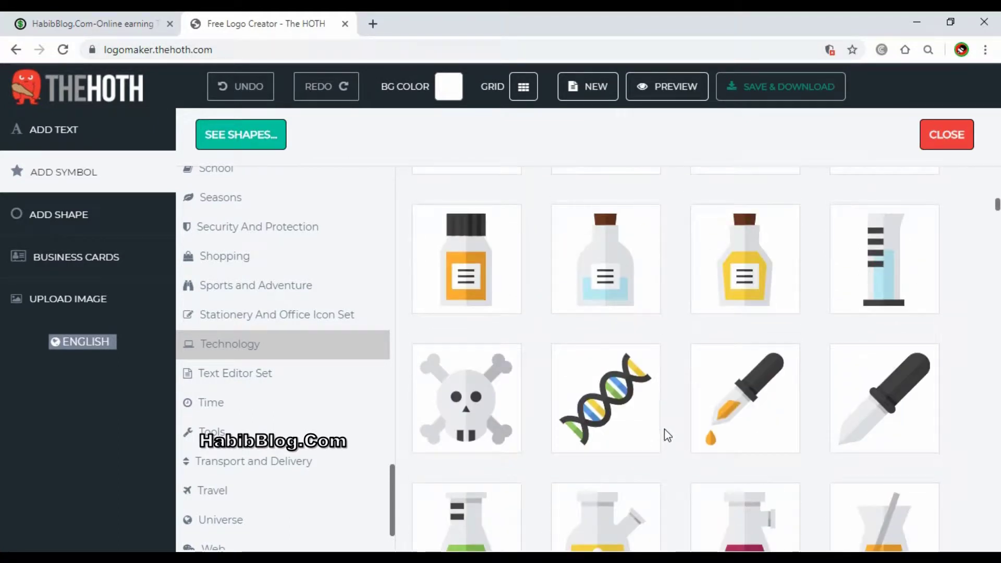
{"action": "scroll", "coordinate": [651, 464], "scroll_direction": "down", "scroll_amount": 13}
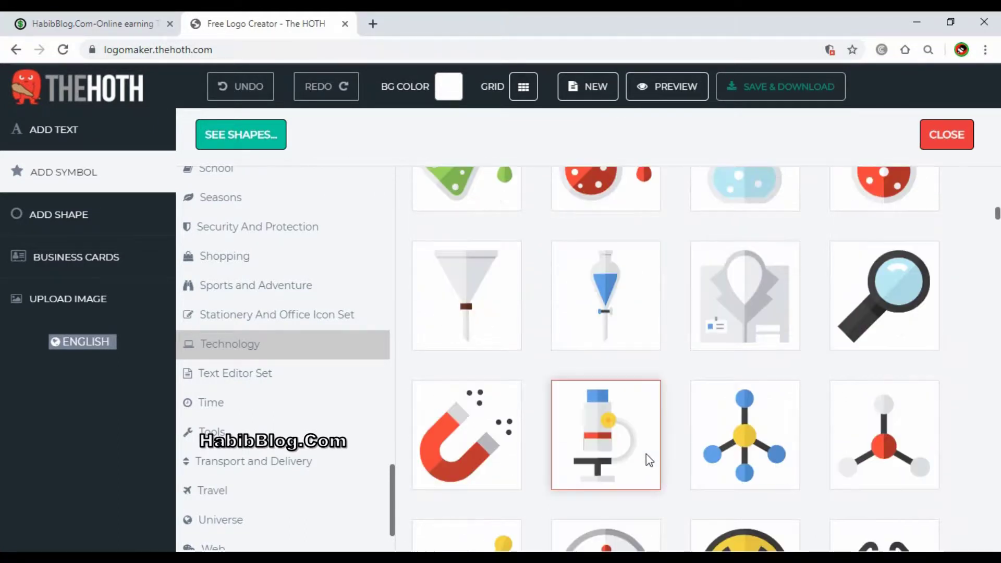
{"action": "scroll", "coordinate": [646, 453], "scroll_direction": "down", "scroll_amount": 11}
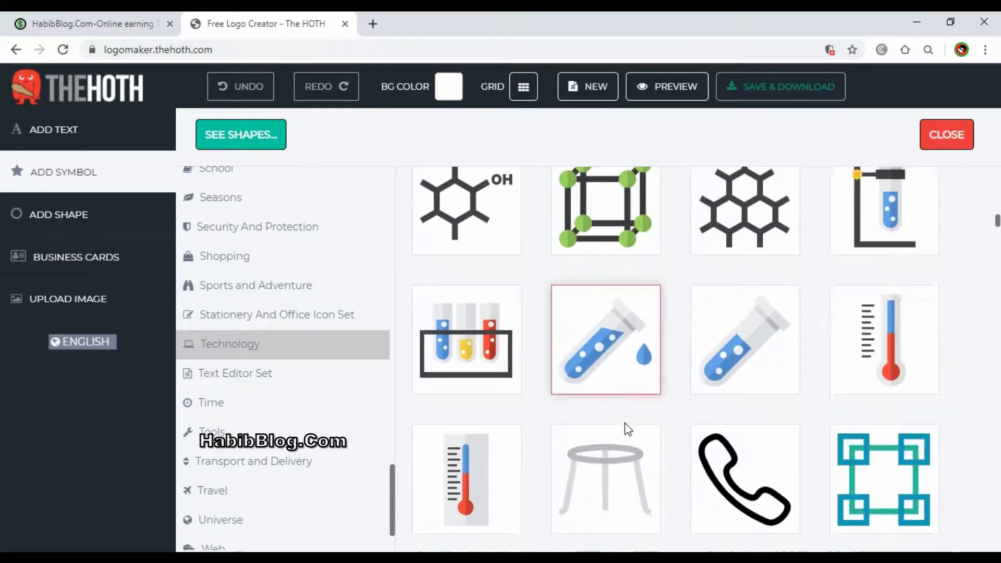
{"action": "scroll", "coordinate": [625, 422], "scroll_direction": "down", "scroll_amount": 15}
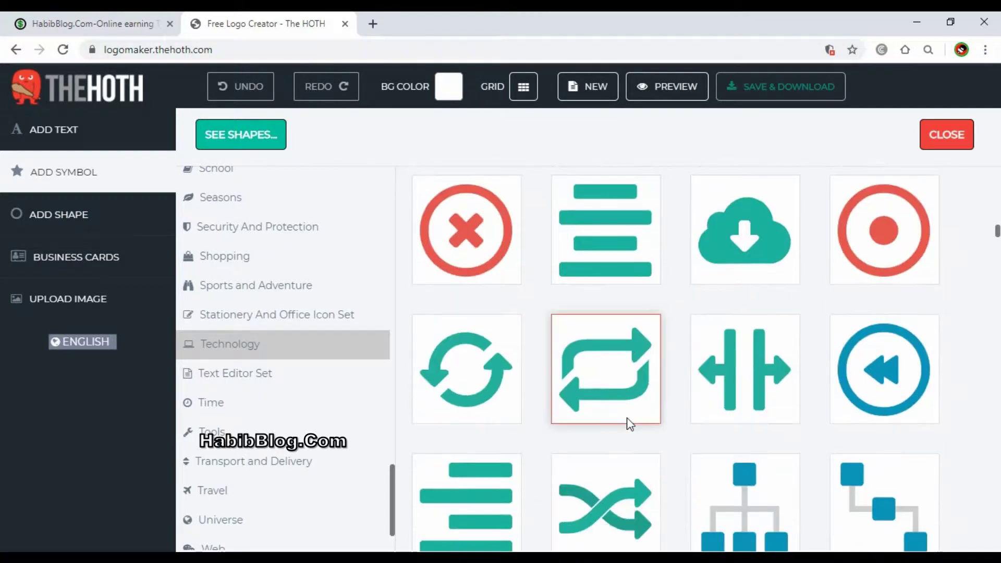
{"action": "scroll", "coordinate": [627, 422], "scroll_direction": "down", "scroll_amount": 14}
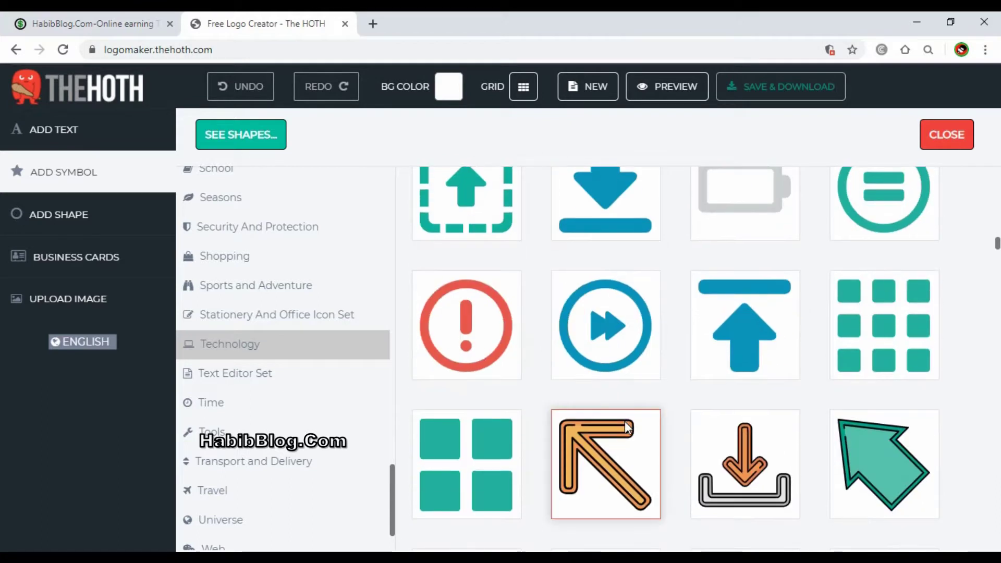
{"action": "scroll", "coordinate": [626, 425], "scroll_direction": "up", "scroll_amount": 20}
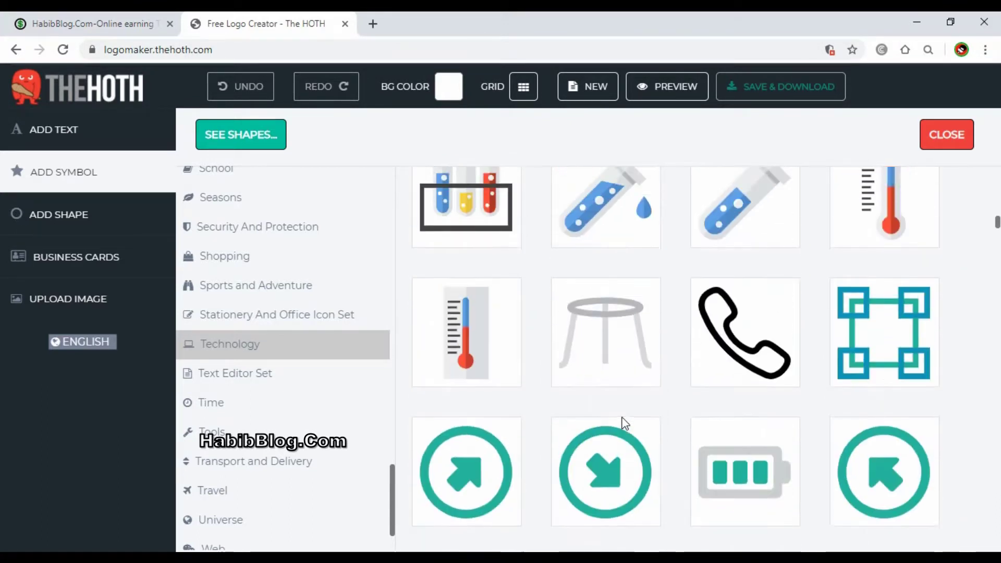
{"action": "scroll", "coordinate": [620, 422], "scroll_direction": "up", "scroll_amount": 4}
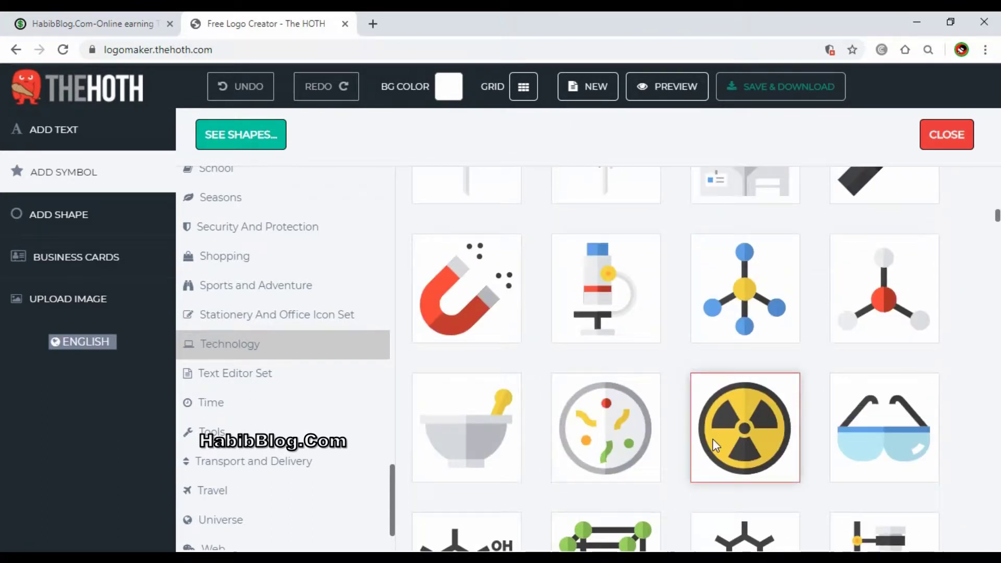
{"action": "scroll", "coordinate": [712, 439], "scroll_direction": "up", "scroll_amount": 12}
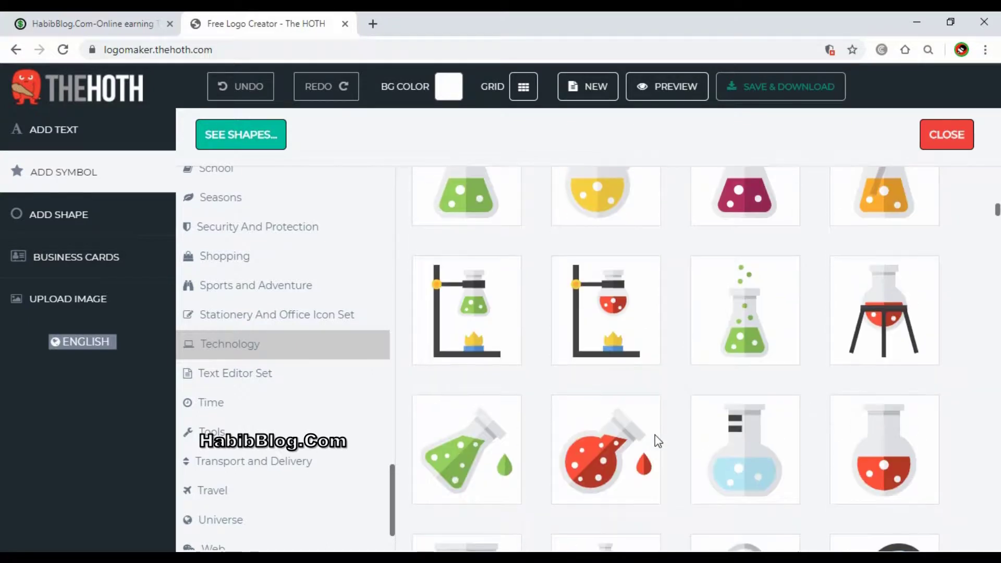
{"action": "scroll", "coordinate": [630, 434], "scroll_direction": "up", "scroll_amount": 10}
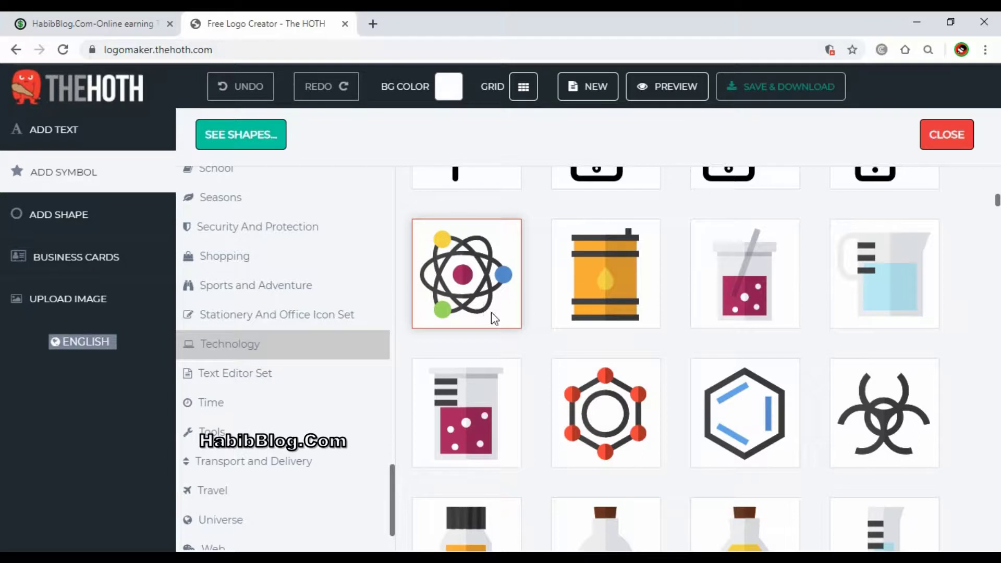
{"action": "left_click", "coordinate": [470, 283]}
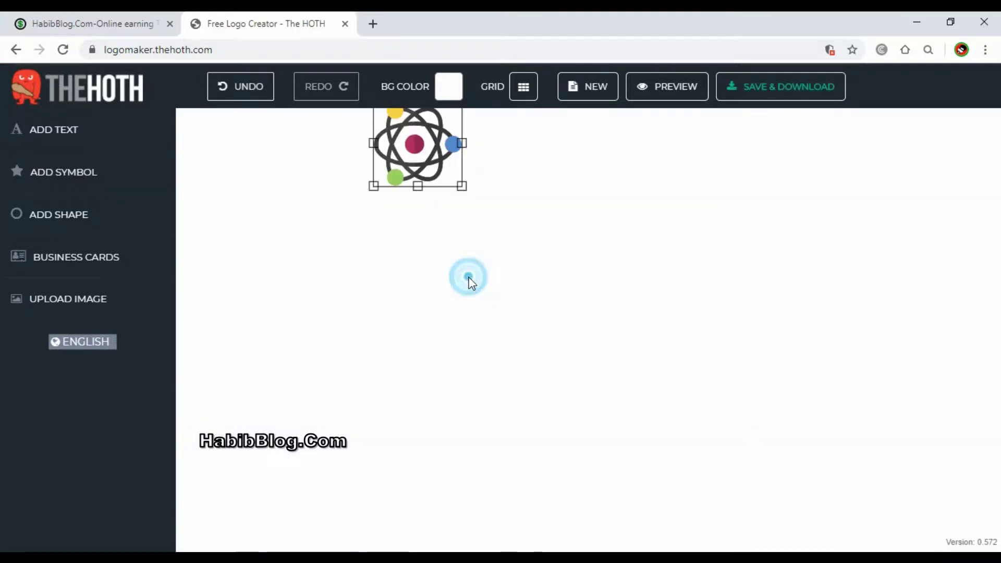
Move the atom symbol down into the canvas and enlarge it moderately.
{"action": "left_click_drag", "start_coordinate": [418, 145], "coordinate": [469, 277]}
{"action": "left_click_drag", "start_coordinate": [507, 311], "coordinate": [589, 390]}
{"action": "left_click_drag", "start_coordinate": [521, 326], "coordinate": [487, 320]}
{"action": "left_click_drag", "start_coordinate": [557, 383], "coordinate": [518, 347]}
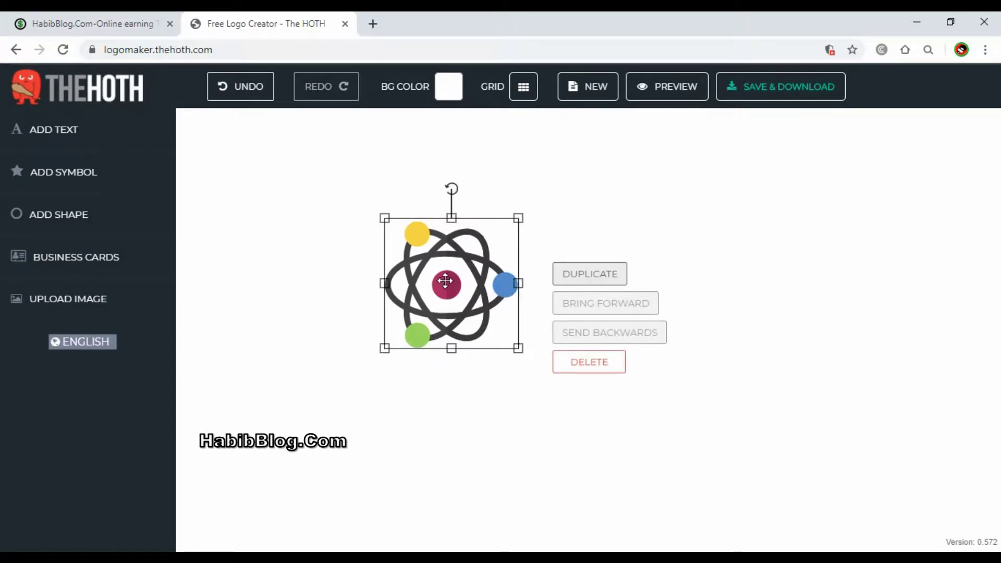
Look through the phone icons among the Technology symbols and close the library without adding one.
{"action": "left_click", "coordinate": [50, 172]}
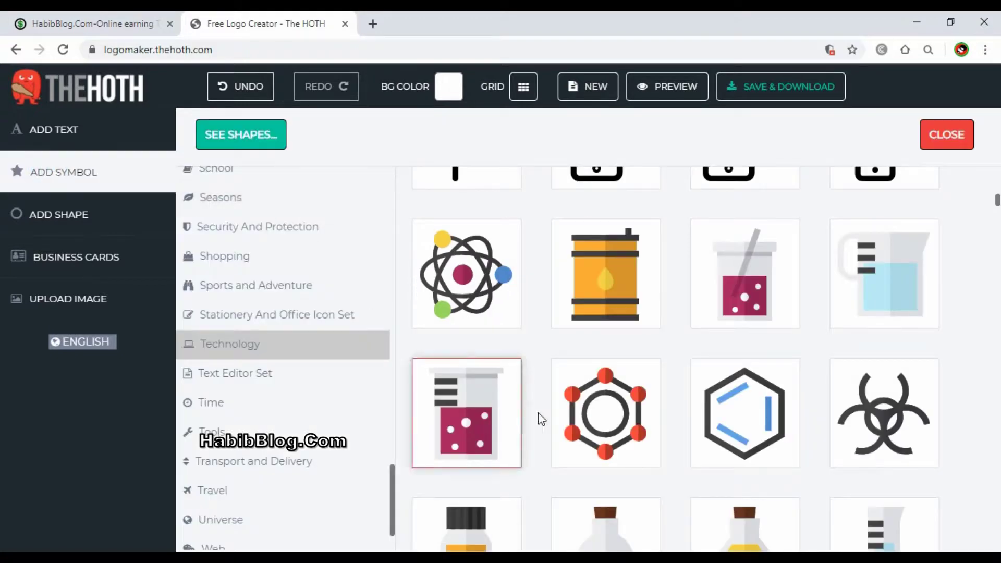
{"action": "scroll", "coordinate": [574, 386], "scroll_direction": "up", "scroll_amount": 5}
{"action": "scroll", "coordinate": [573, 386], "scroll_direction": "up", "scroll_amount": 5}
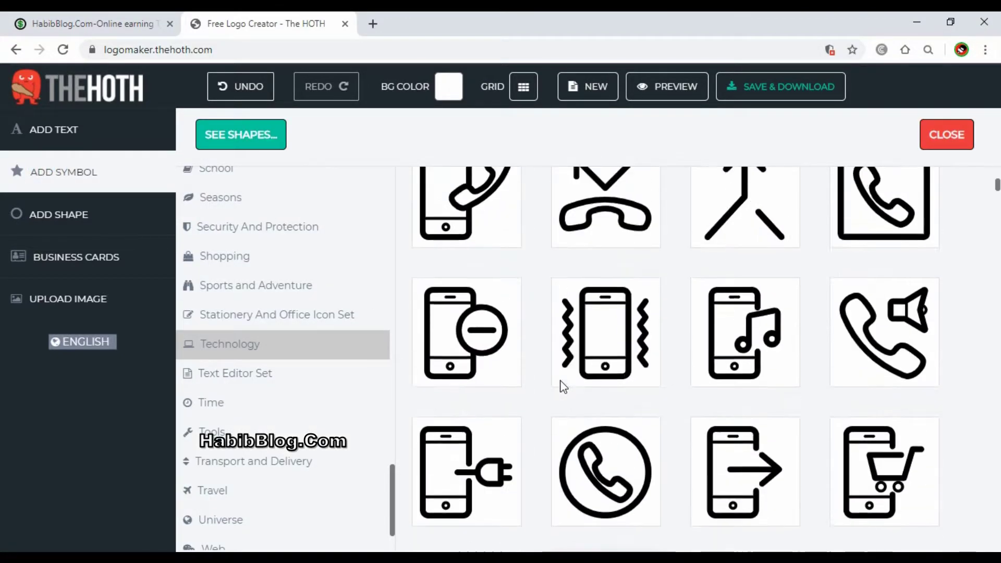
{"action": "scroll", "coordinate": [520, 348], "scroll_direction": "up", "scroll_amount": 5}
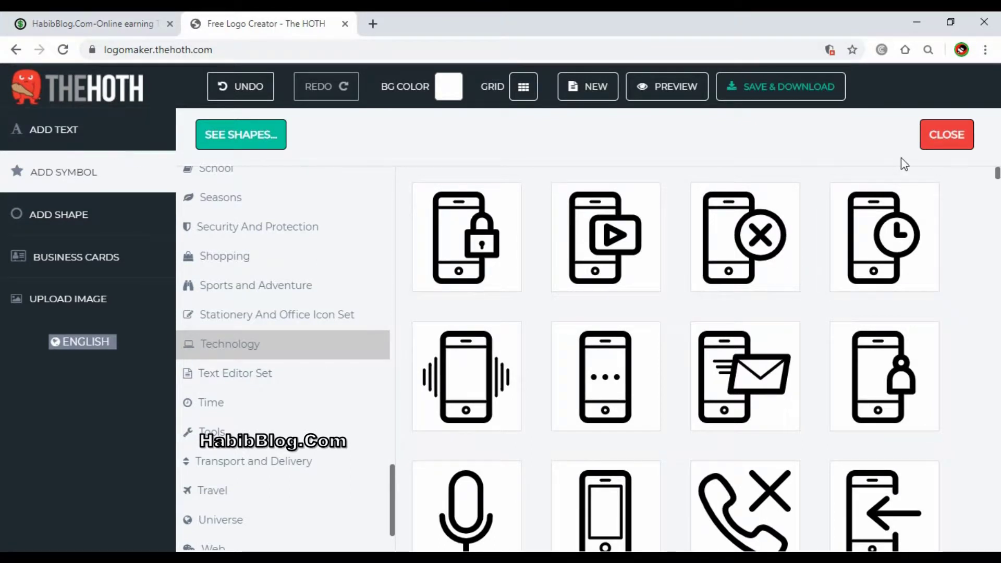
{"action": "left_click", "coordinate": [949, 141]}
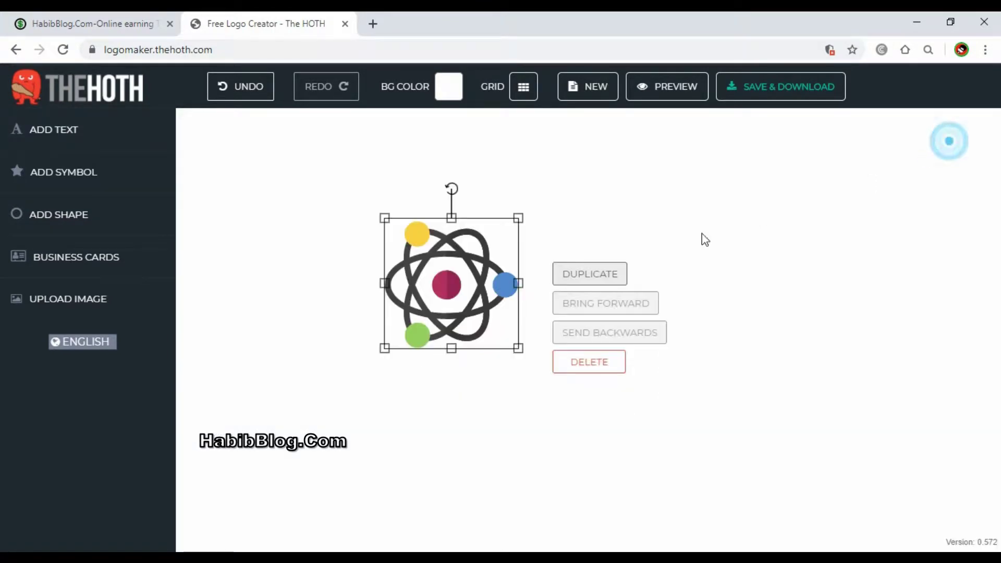
Select the atom symbol's centre, yellow, blue and green dots one after another to examine their individual color options.
{"action": "left_click", "coordinate": [451, 290]}
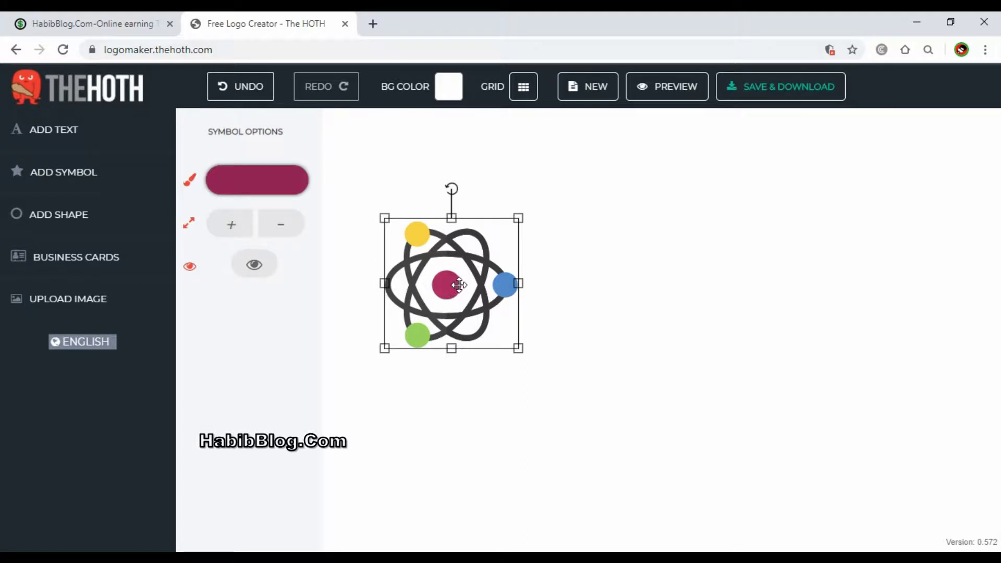
{"action": "left_click", "coordinate": [414, 232]}
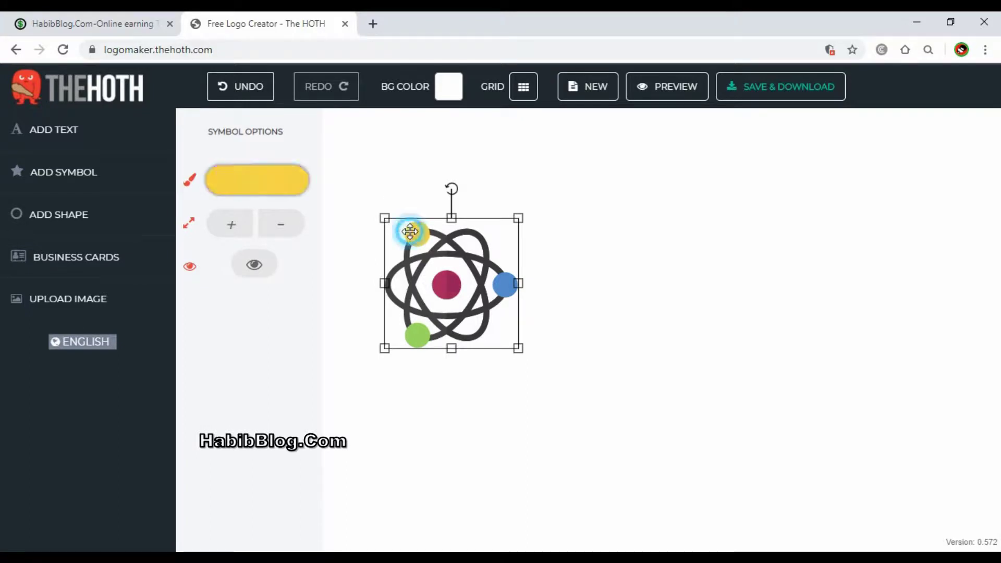
{"action": "left_click", "coordinate": [497, 280]}
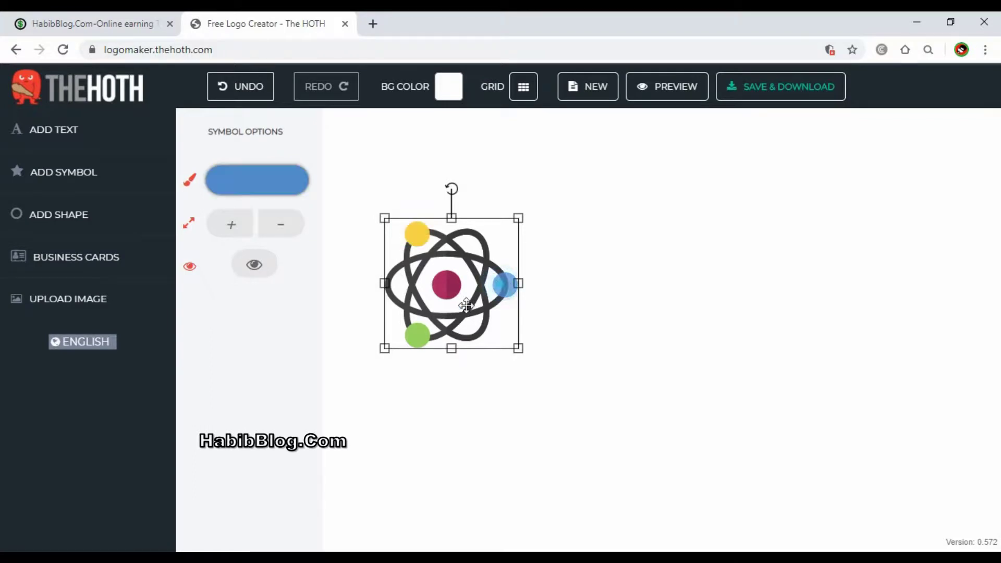
{"action": "left_click", "coordinate": [416, 333]}
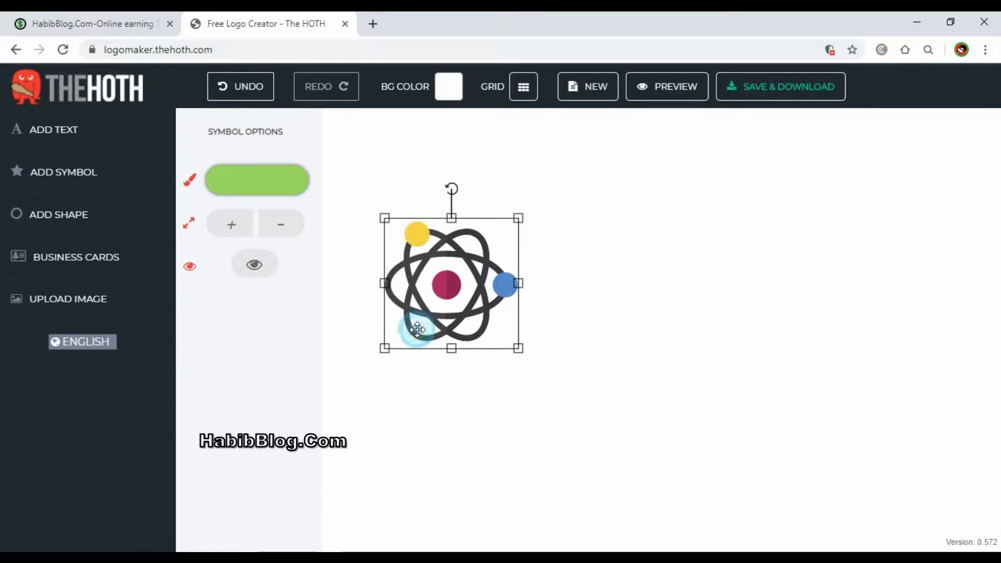
Recolor the right half of the atom symbol's centre circle to bright pink #fa006c.
{"action": "left_click", "coordinate": [446, 285]}
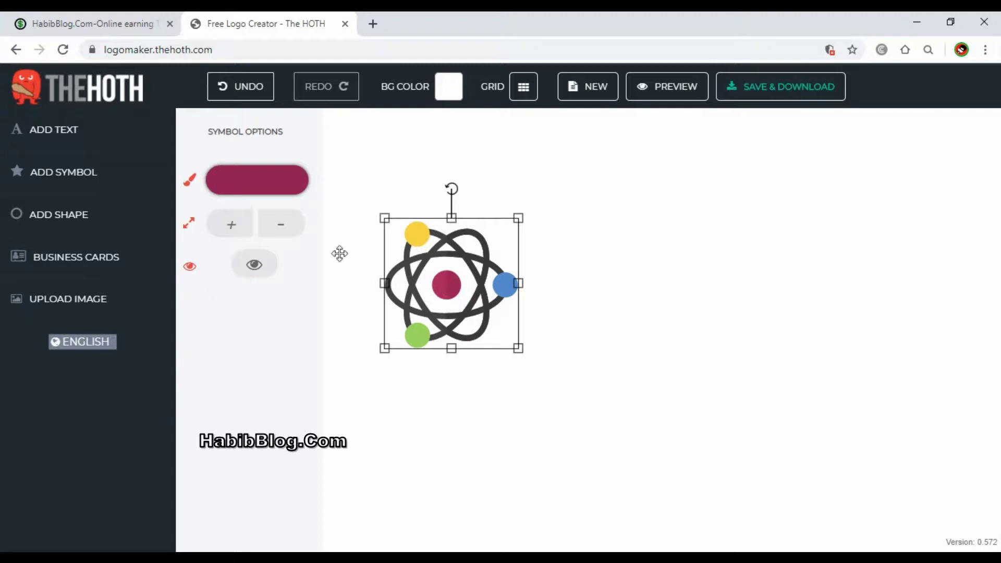
{"action": "left_click", "coordinate": [256, 191]}
{"action": "left_click", "coordinate": [344, 219]}
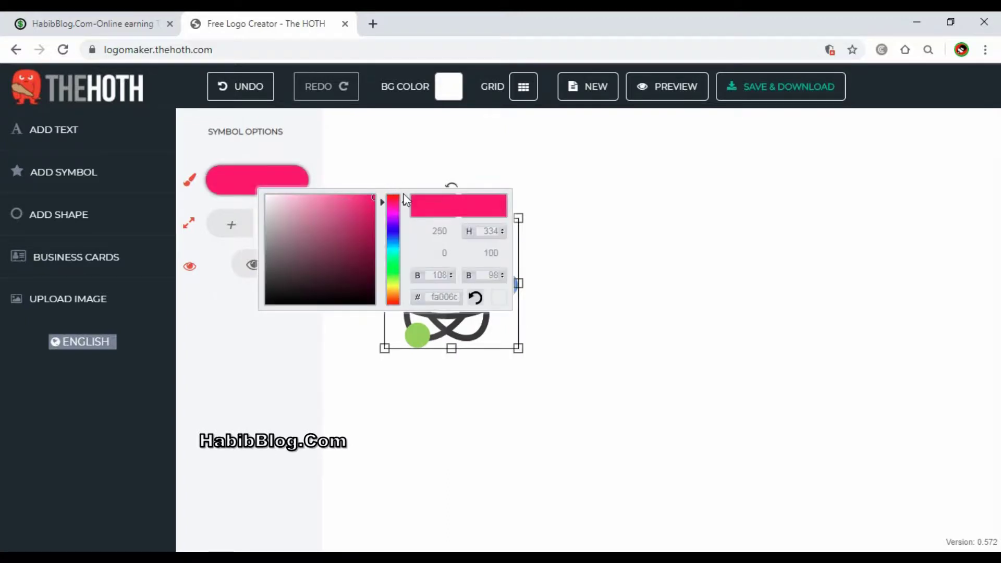
{"action": "left_click", "coordinate": [595, 261]}
Recolor the left half of the atom symbol's centre circle to bright green.
{"action": "left_click", "coordinate": [433, 282]}
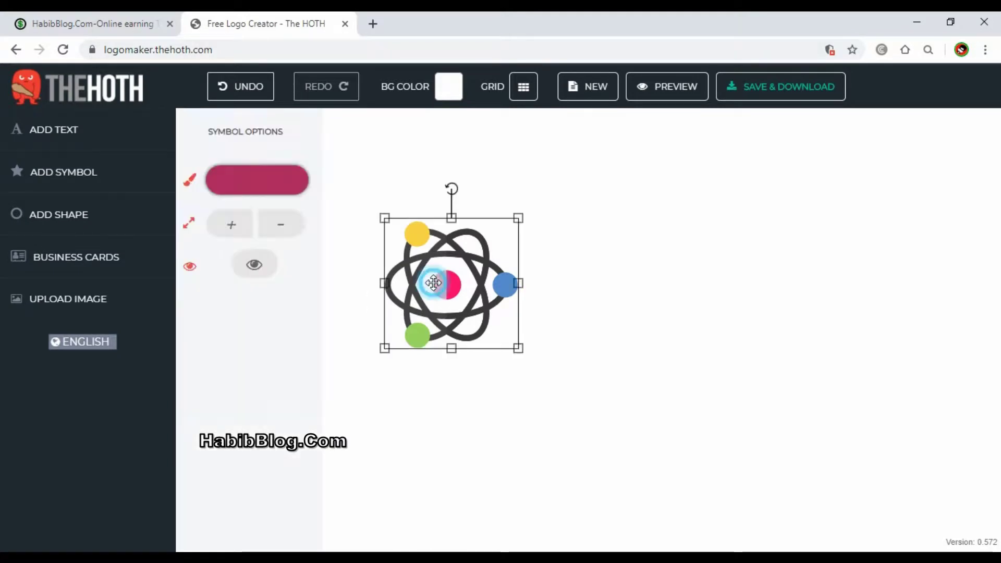
{"action": "left_click", "coordinate": [249, 183]}
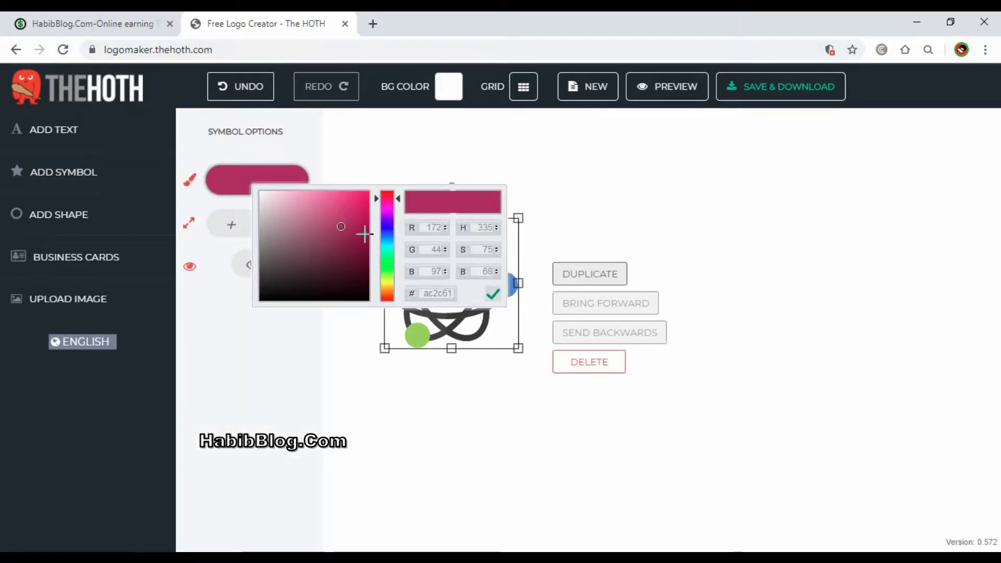
{"action": "left_click_drag", "start_coordinate": [390, 228], "coordinate": [390, 263]}
{"action": "left_click", "coordinate": [368, 192]}
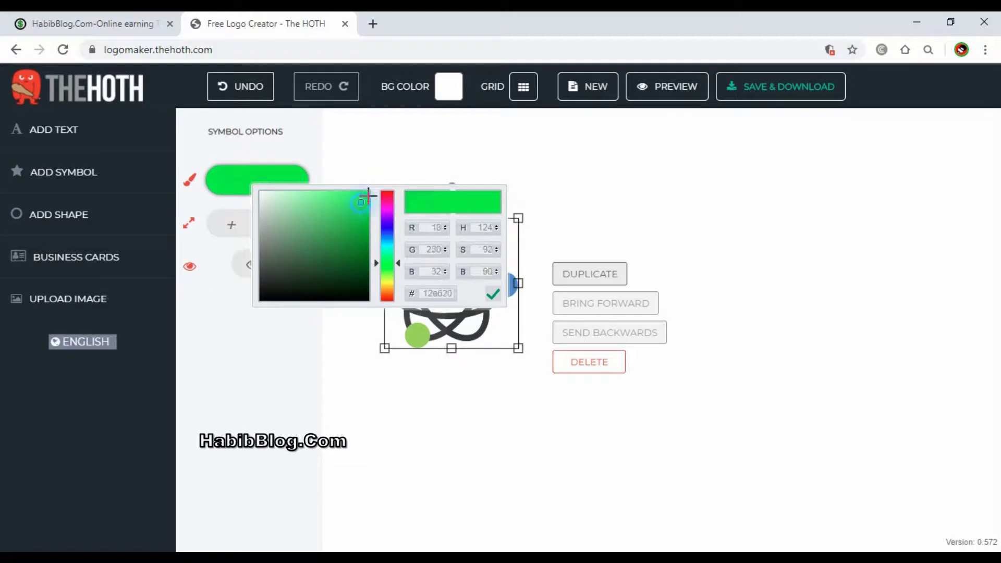
{"action": "left_click", "coordinate": [672, 290]}
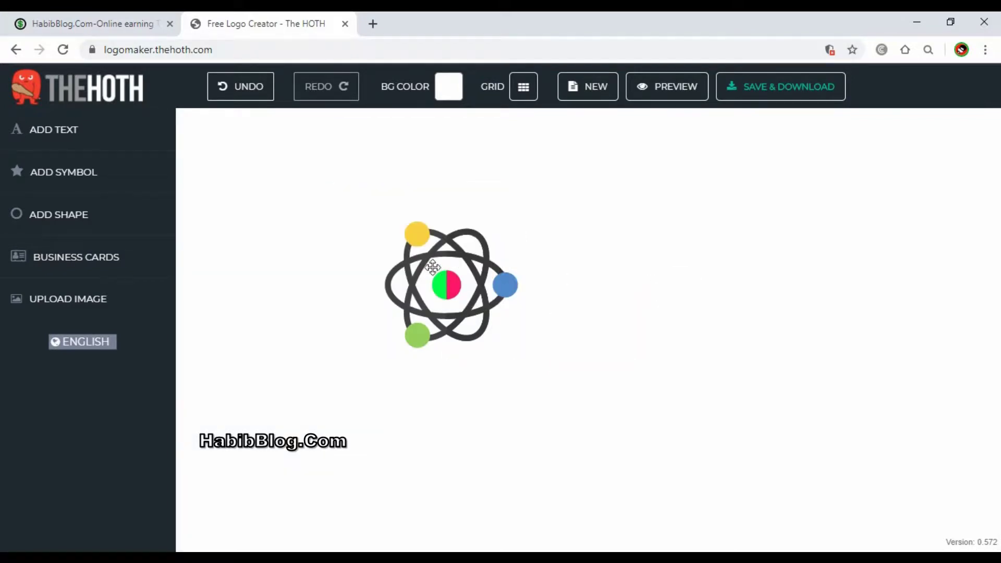
Recolor the left half of the atom symbol's dark orbit rings to bright red.
{"action": "left_click", "coordinate": [441, 247]}
{"action": "left_click", "coordinate": [447, 247]}
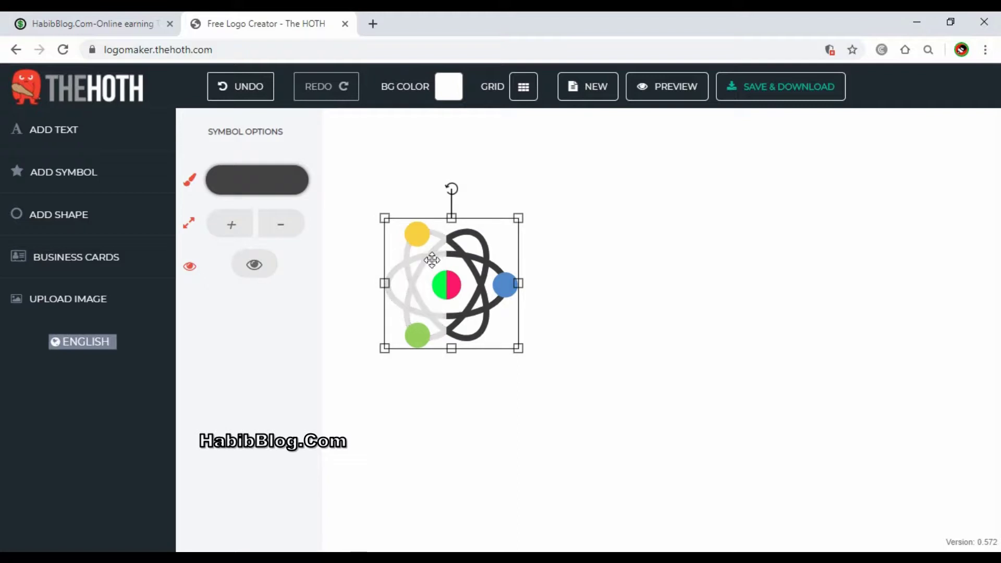
{"action": "left_click", "coordinate": [277, 175]}
{"action": "left_click_drag", "start_coordinate": [389, 215], "coordinate": [425, 162]}
{"action": "left_click", "coordinate": [673, 315]}
Recolor the right half of the atom symbol's orbit rings to dark magenta.
{"action": "left_click", "coordinate": [473, 251]}
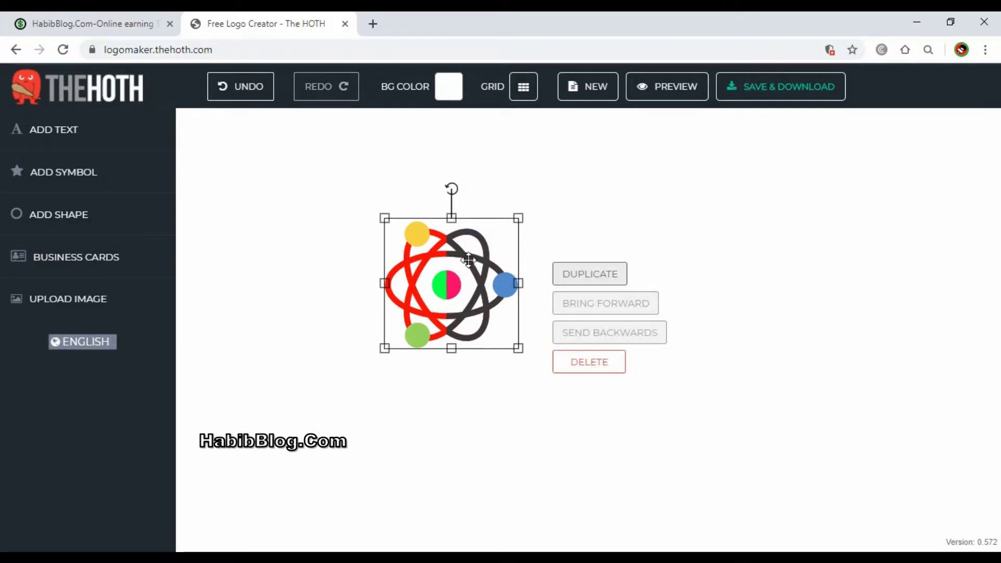
{"action": "left_click", "coordinate": [465, 259]}
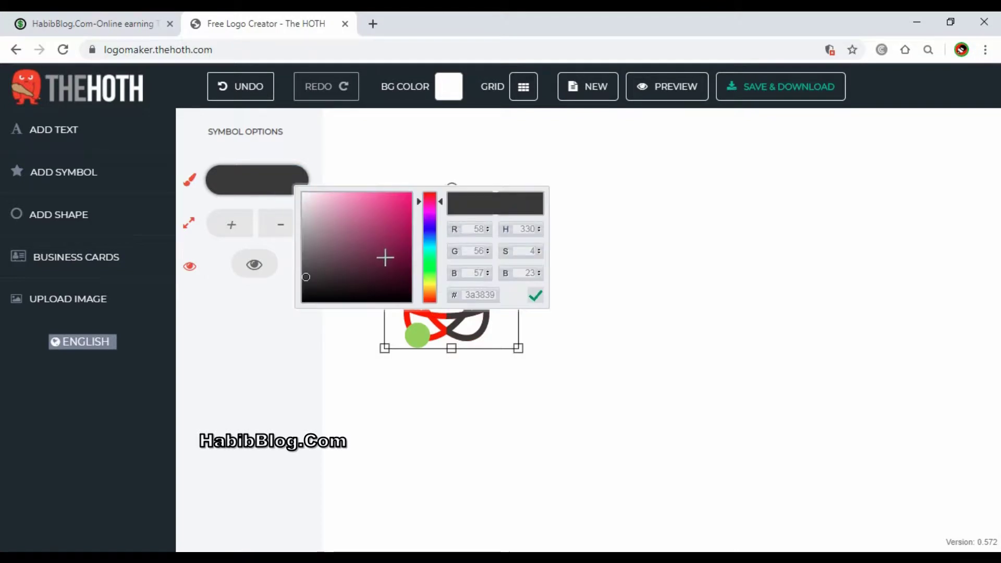
{"action": "left_click", "coordinate": [397, 236]}
{"action": "left_click", "coordinate": [726, 271]}
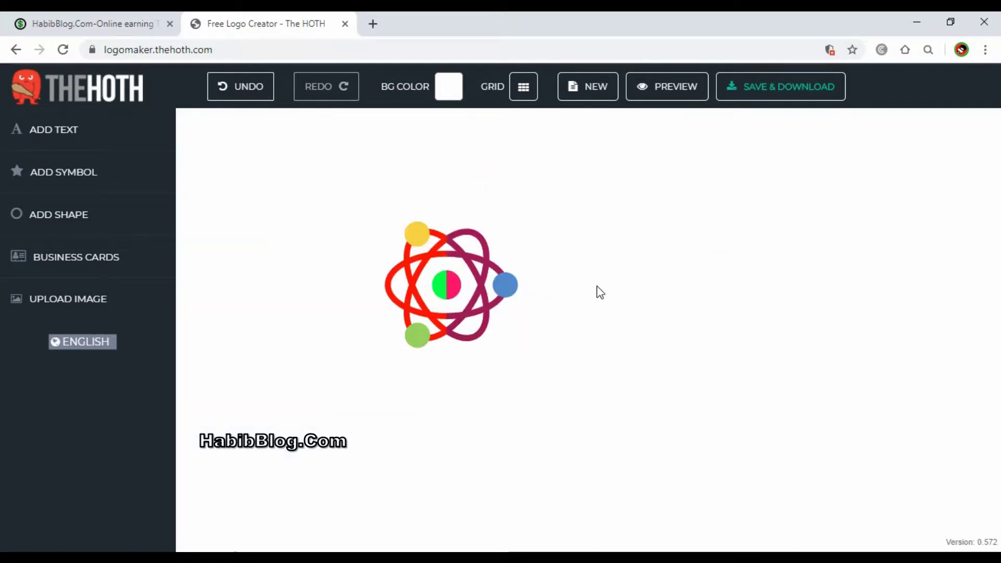
Recolor the atom symbol's yellow dot to near-black #0f0f0f.
{"action": "left_click", "coordinate": [413, 228]}
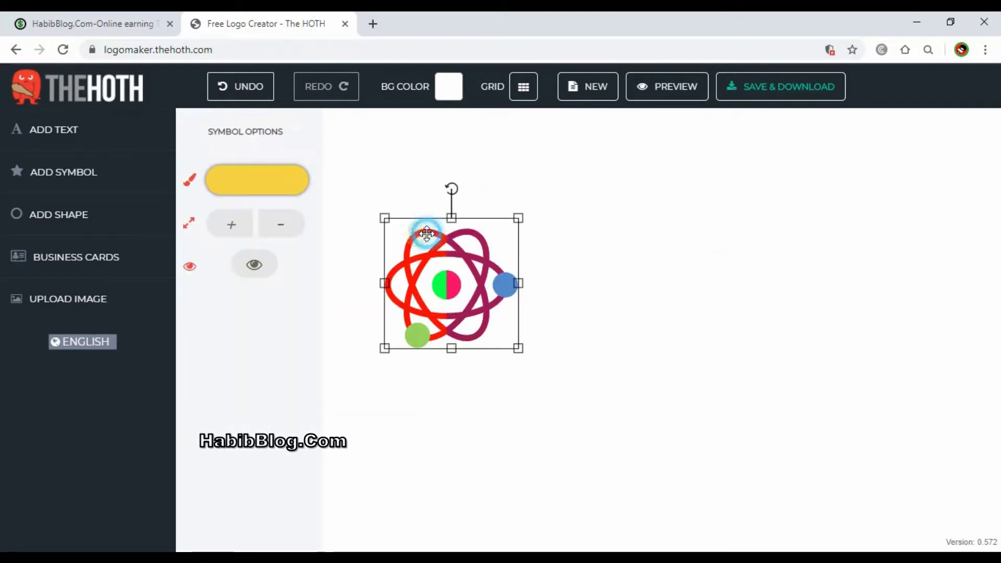
{"action": "left_click", "coordinate": [265, 169]}
{"action": "left_click", "coordinate": [311, 259]}
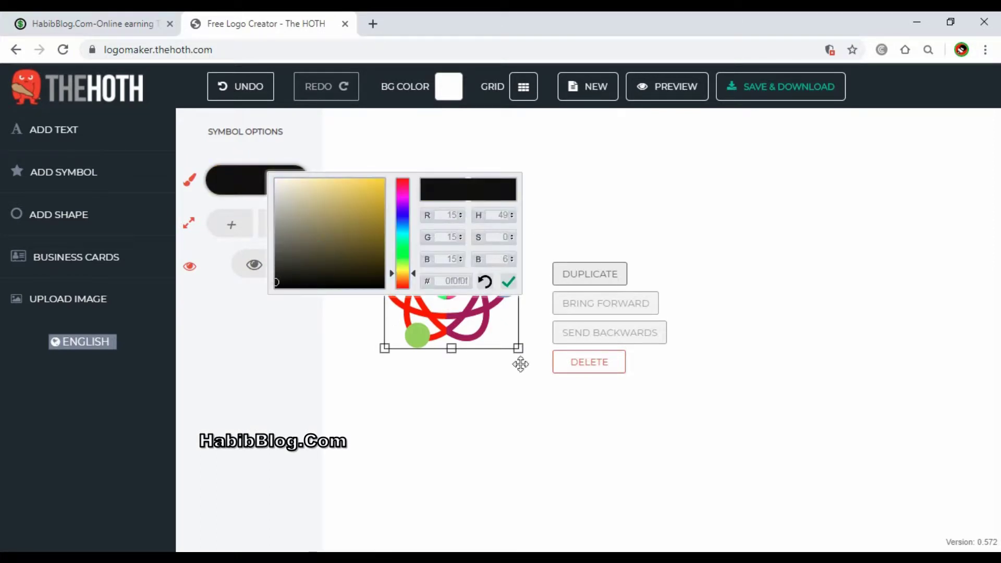
{"action": "left_click", "coordinate": [558, 440]}
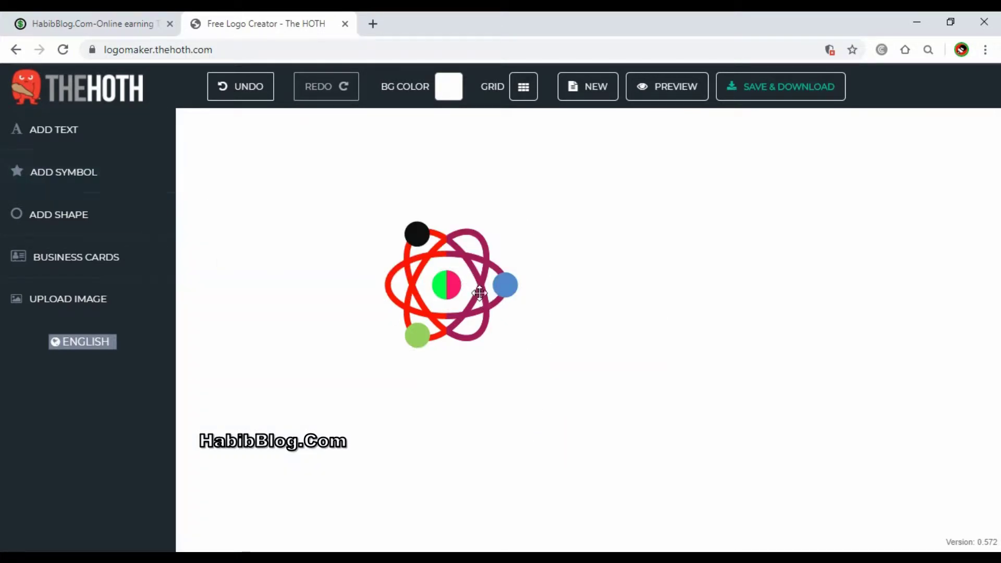
Hide both the green and the pink half of the atom symbol's centre circle.
{"action": "left_click", "coordinate": [448, 283]}
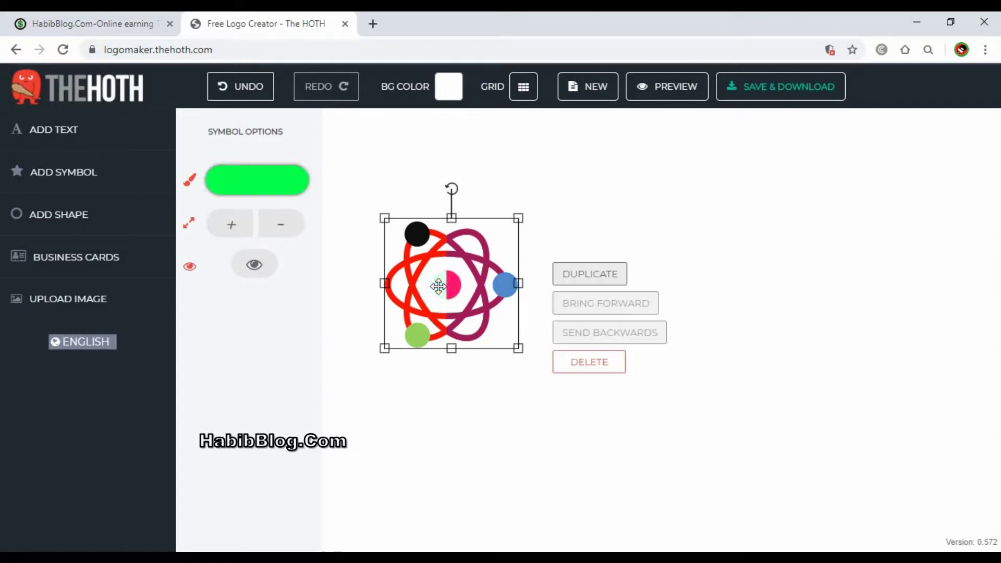
{"action": "left_click", "coordinate": [255, 266]}
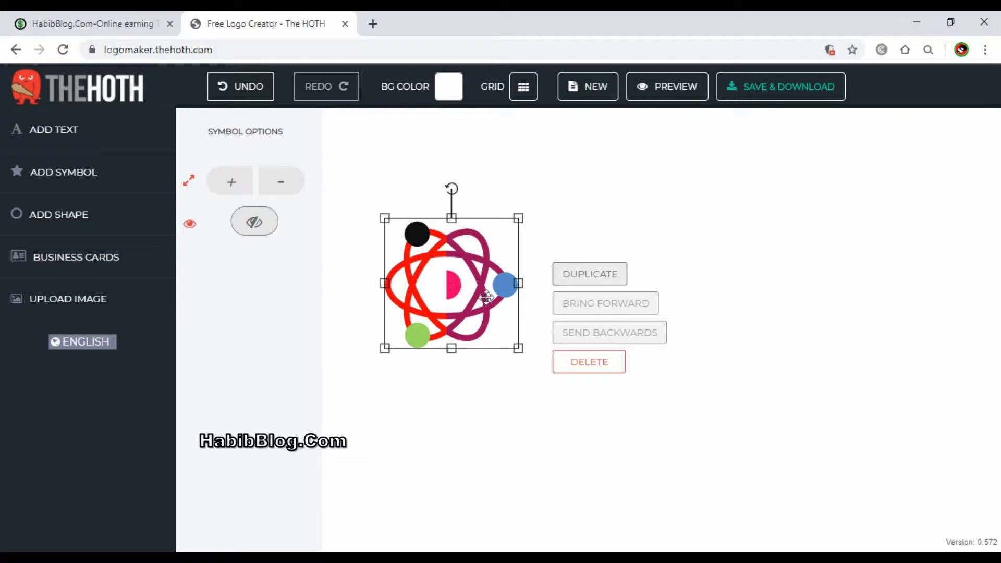
{"action": "left_click", "coordinate": [457, 287]}
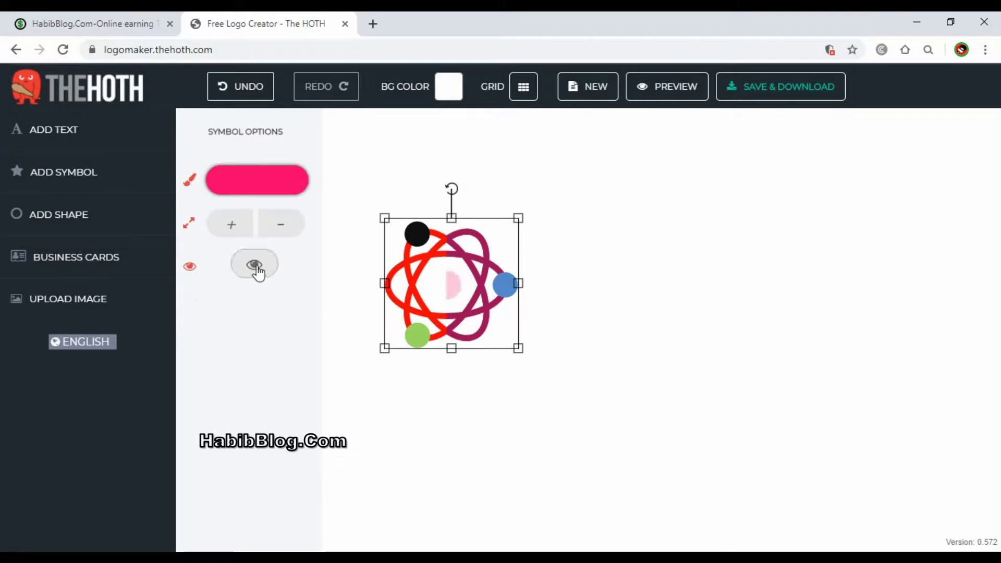
{"action": "left_click", "coordinate": [256, 266]}
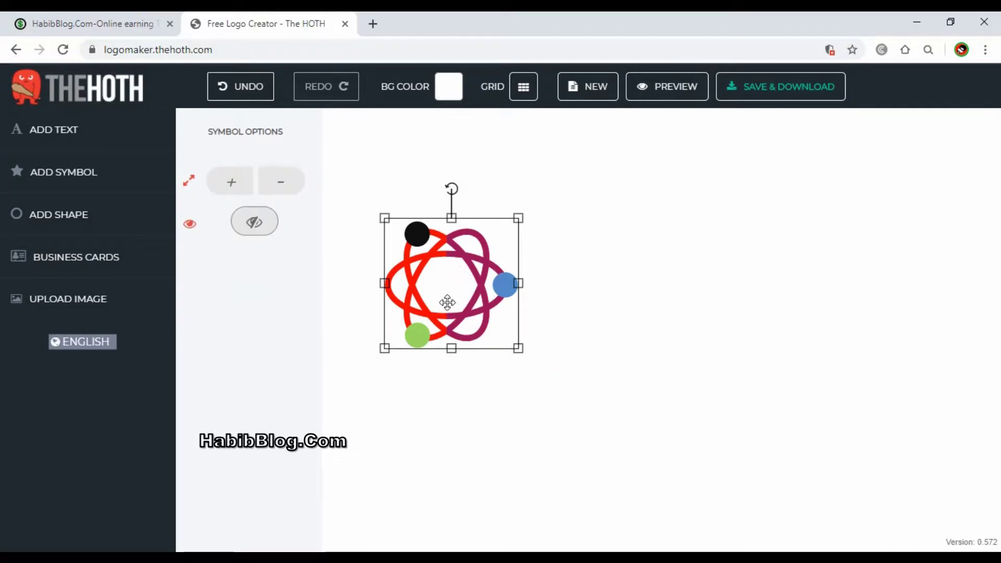
Add the red diamond from the Most Popular symbols to the canvas.
{"action": "left_click", "coordinate": [107, 176]}
{"action": "scroll", "coordinate": [262, 313], "scroll_direction": "up", "scroll_amount": 6}
{"action": "scroll", "coordinate": [262, 317], "scroll_direction": "up", "scroll_amount": 15}
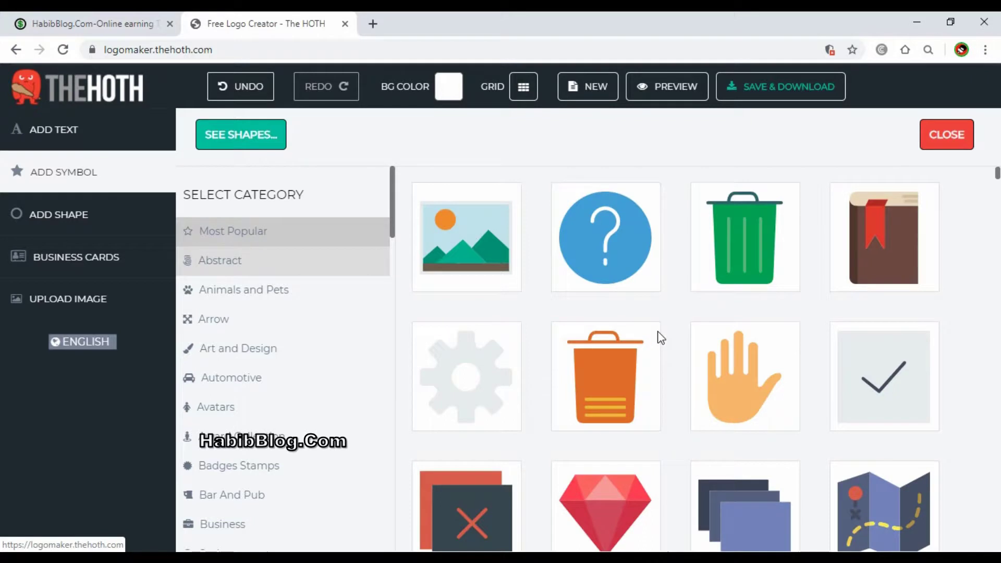
{"action": "scroll", "coordinate": [649, 348], "scroll_direction": "down", "scroll_amount": 3}
{"action": "scroll", "coordinate": [648, 365], "scroll_direction": "down", "scroll_amount": 3}
{"action": "scroll", "coordinate": [648, 369], "scroll_direction": "up", "scroll_amount": 1}
{"action": "scroll", "coordinate": [607, 344], "scroll_direction": "up", "scroll_amount": 1}
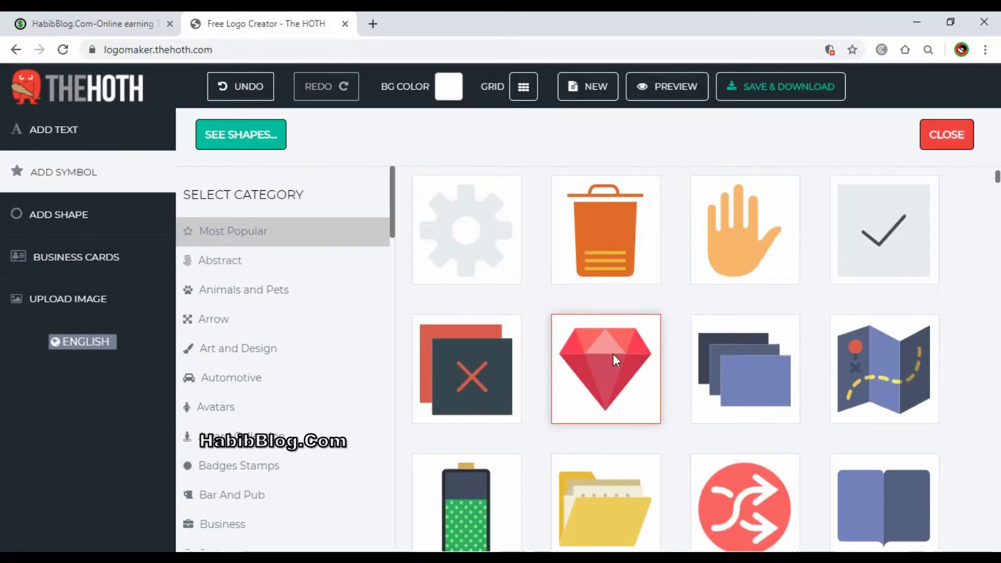
{"action": "left_click", "coordinate": [614, 383]}
Shrink the red diamond and place it in the empty centre of the atom symbol.
{"action": "left_click_drag", "start_coordinate": [475, 277], "coordinate": [621, 297]}
{"action": "right_click", "coordinate": [645, 337]}
{"action": "left_click_drag", "start_coordinate": [646, 335], "coordinate": [445, 285]}
{"action": "right_click", "coordinate": [583, 279]}
{"action": "right_click", "coordinate": [445, 285]}
{"action": "left_click", "coordinate": [579, 407]}
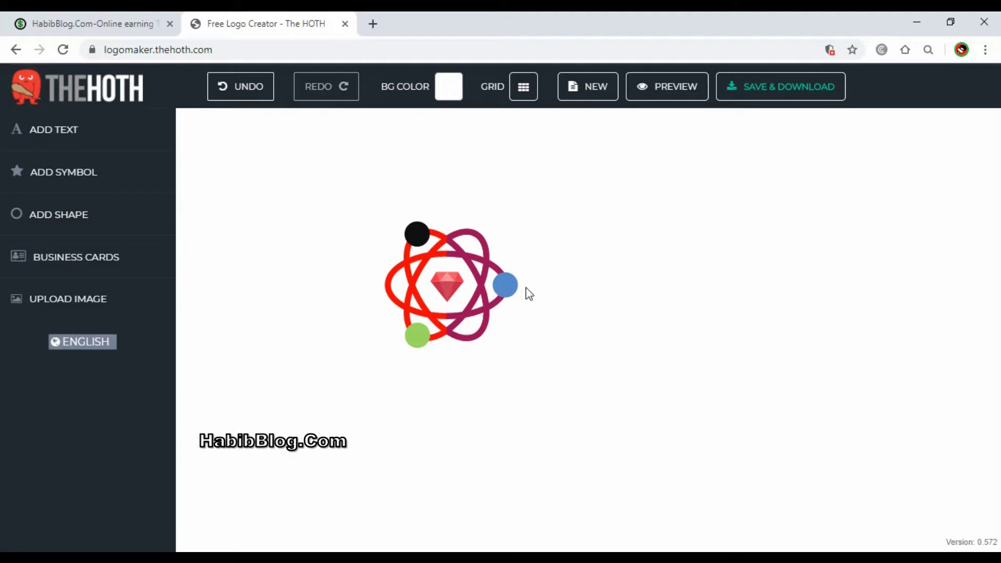
Try out the red two-circle symbol from the Most Popular symbols beside the atom, and delete it from the canvas.
{"action": "left_click", "coordinate": [112, 163]}
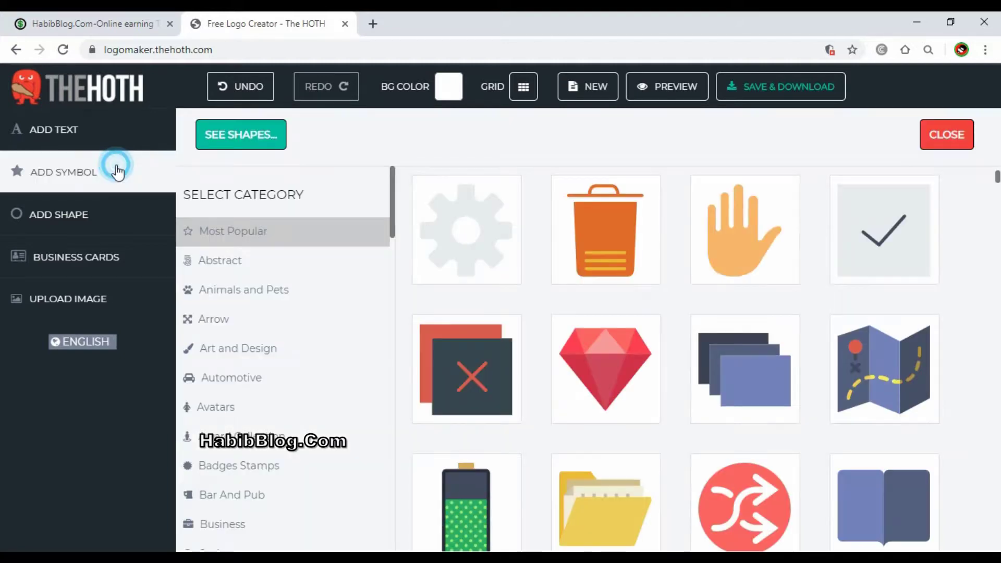
{"action": "scroll", "coordinate": [610, 353], "scroll_direction": "down", "scroll_amount": 5}
{"action": "scroll", "coordinate": [636, 388], "scroll_direction": "down", "scroll_amount": 7}
{"action": "scroll", "coordinate": [636, 388], "scroll_direction": "up", "scroll_amount": 5}
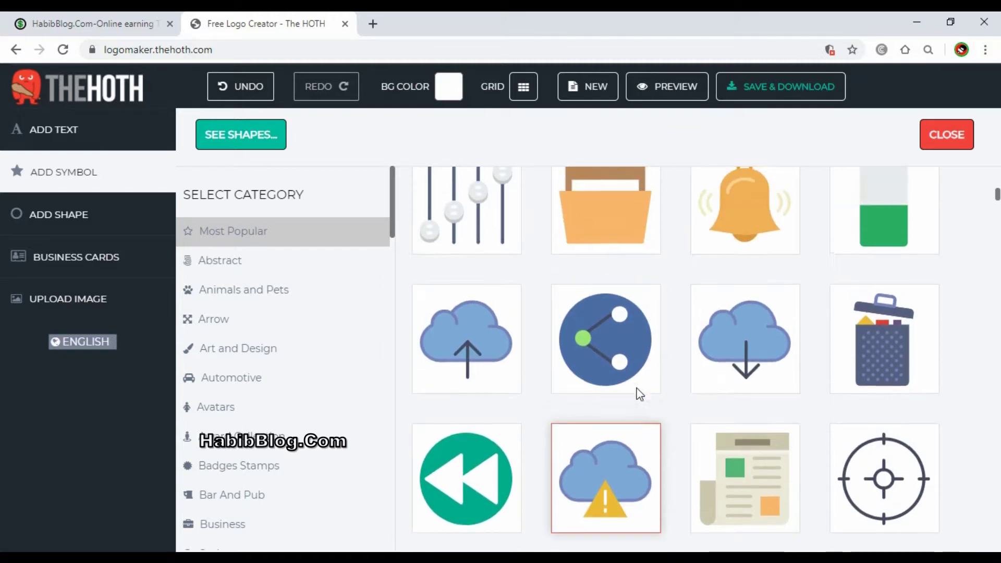
{"action": "scroll", "coordinate": [635, 386], "scroll_direction": "down", "scroll_amount": 8}
{"action": "scroll", "coordinate": [633, 389], "scroll_direction": "down", "scroll_amount": 6}
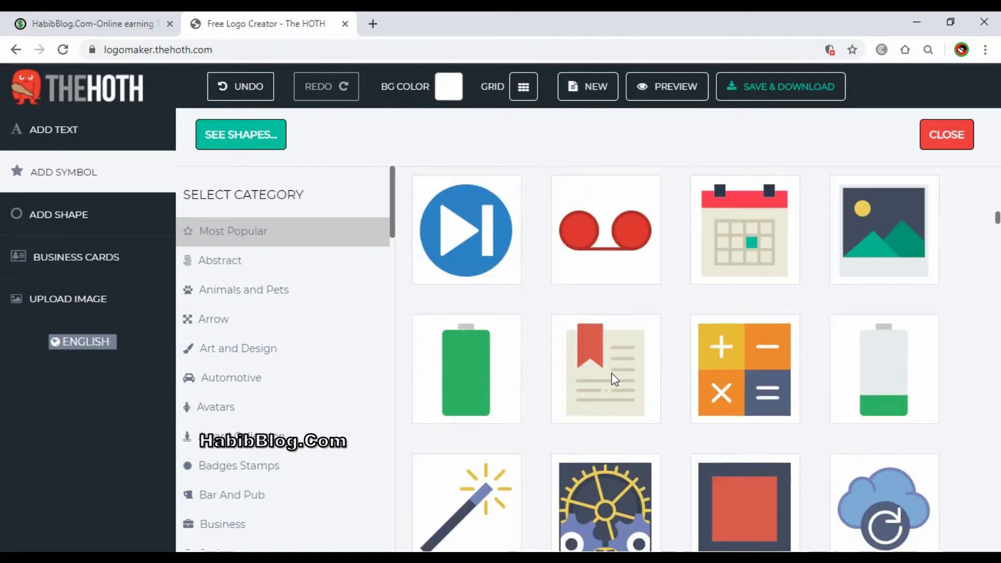
{"action": "scroll", "coordinate": [615, 389], "scroll_direction": "down", "scroll_amount": 4}
{"action": "scroll", "coordinate": [612, 388], "scroll_direction": "up", "scroll_amount": 5}
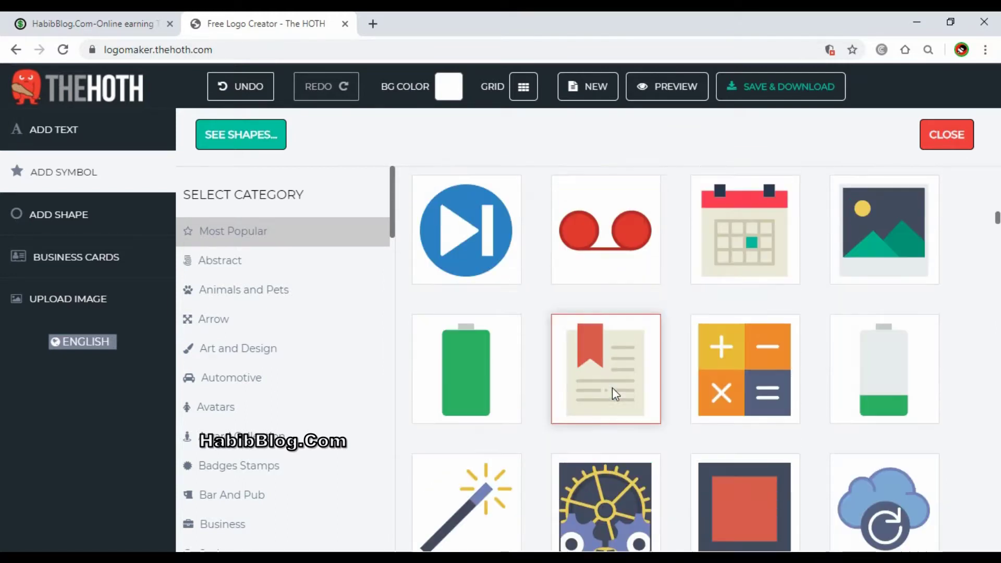
{"action": "left_click", "coordinate": [585, 241]}
{"action": "left_click_drag", "start_coordinate": [522, 345], "coordinate": [565, 318]}
{"action": "left_click", "coordinate": [614, 289]}
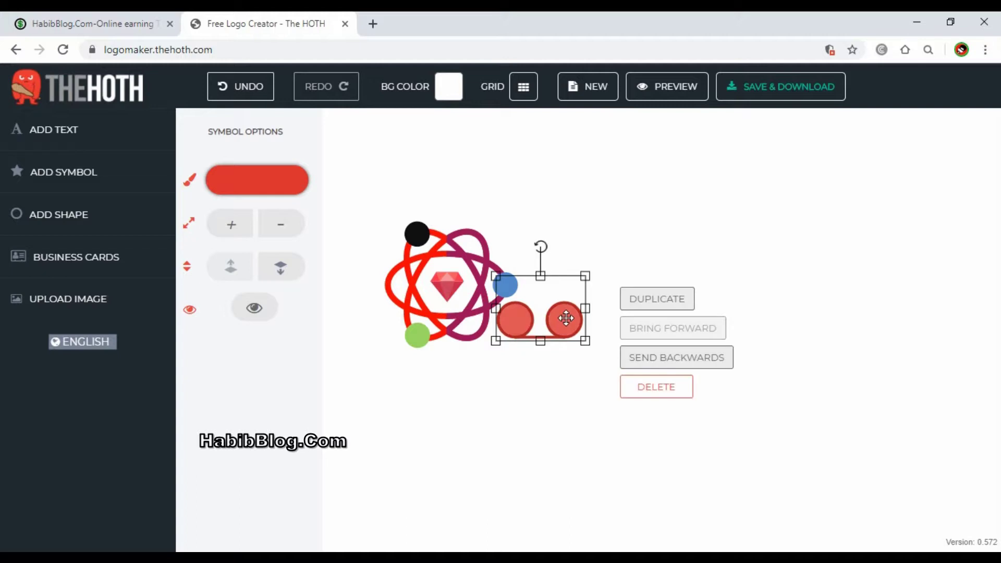
{"action": "key", "text": "Delete"}
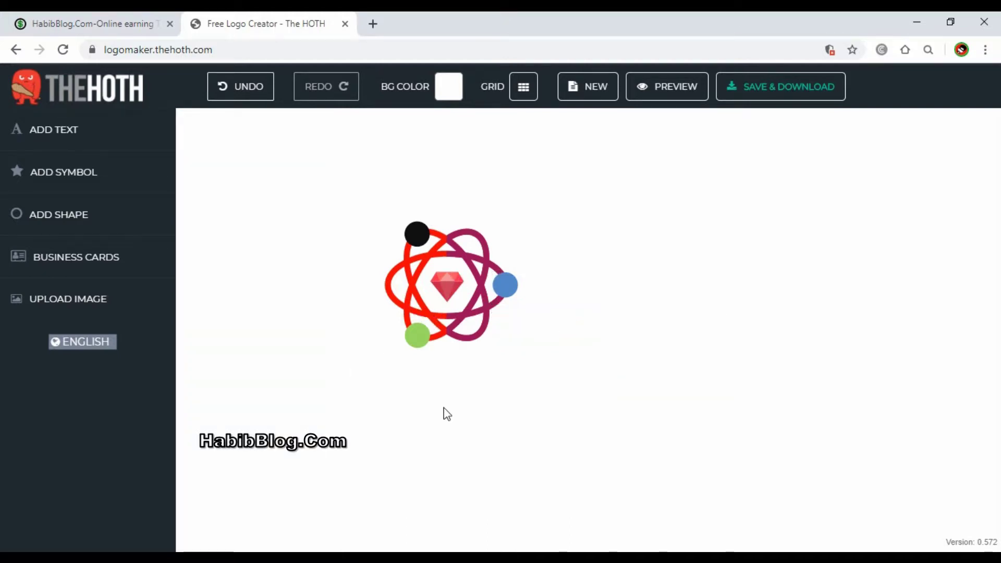
Look through more of the Most Popular symbols and close the library without adding one.
{"action": "left_click", "coordinate": [66, 175]}
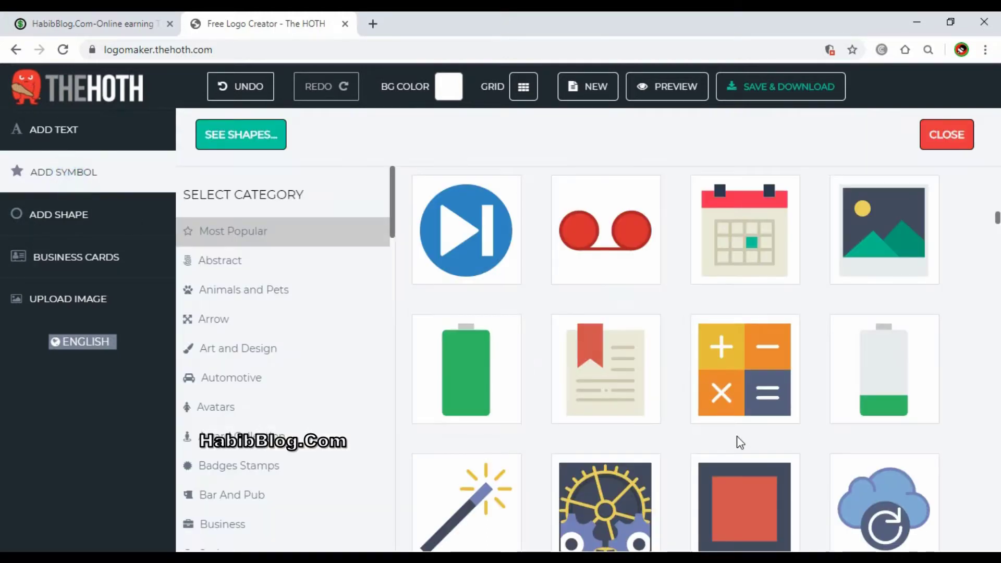
{"action": "scroll", "coordinate": [669, 441], "scroll_direction": "down", "scroll_amount": 16}
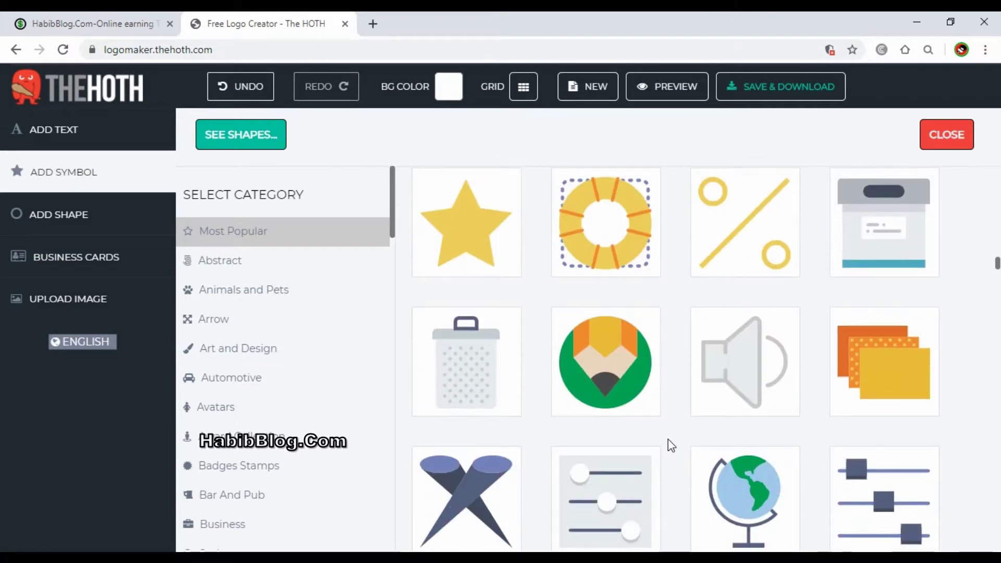
{"action": "scroll", "coordinate": [651, 447], "scroll_direction": "up", "scroll_amount": 4}
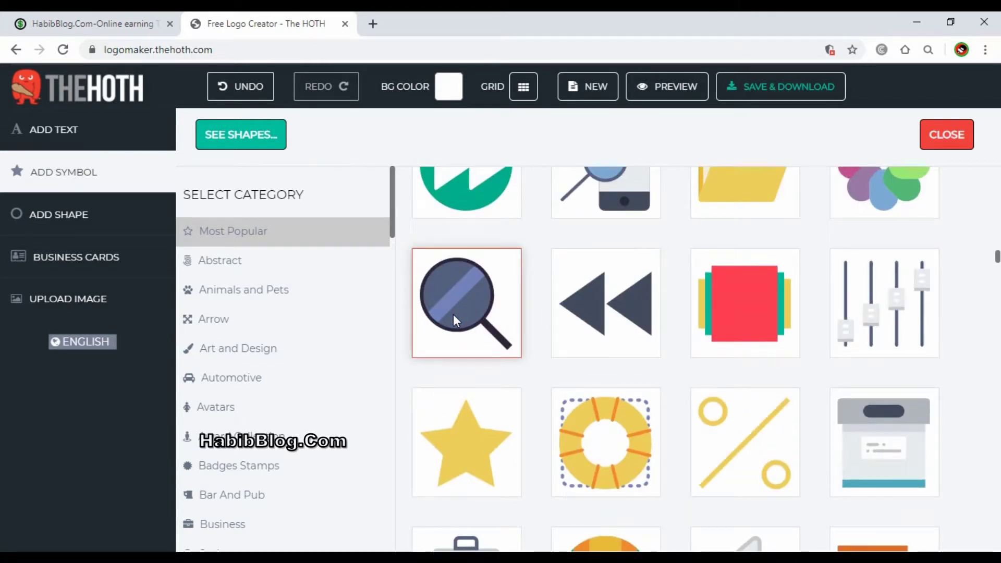
{"action": "left_click", "coordinate": [932, 140]}
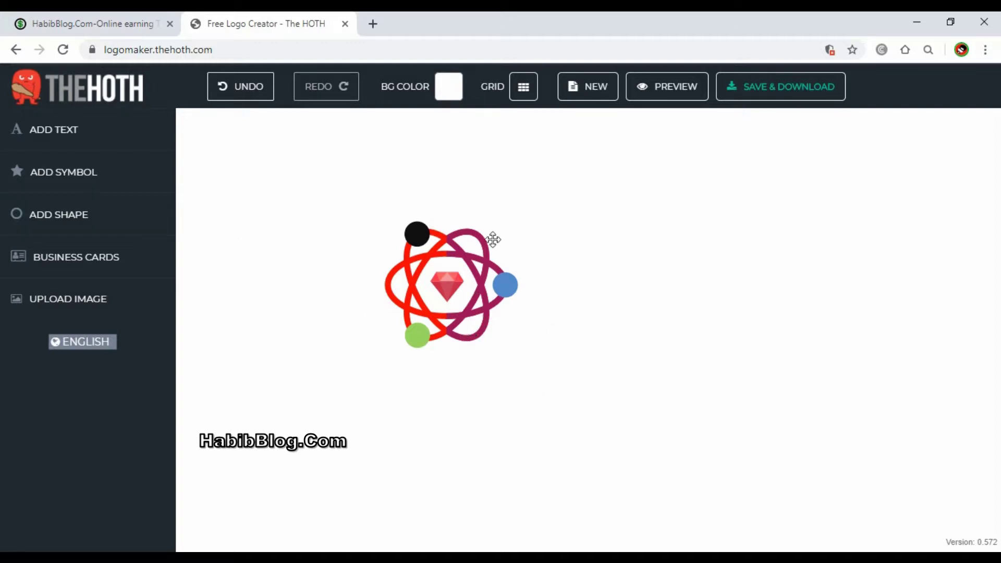
Add a text object to the canvas and place it to the right of the atom symbol.
{"action": "left_click", "coordinate": [64, 139]}
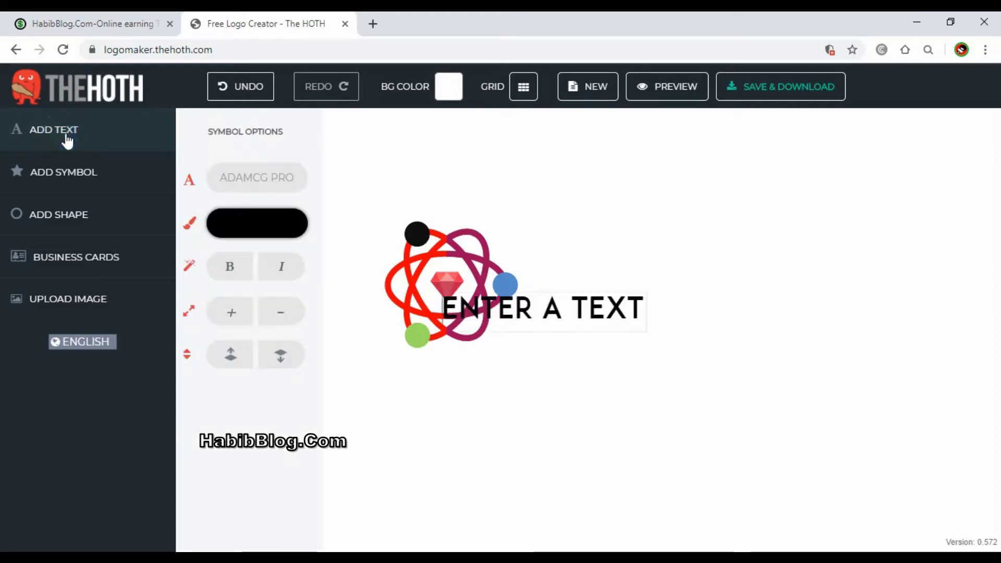
{"action": "left_click", "coordinate": [583, 355]}
{"action": "left_click_drag", "start_coordinate": [581, 300], "coordinate": [666, 259]}
Replace the placeholder wording of the new text object with HABIBBLOG.
{"action": "left_click", "coordinate": [644, 264]}
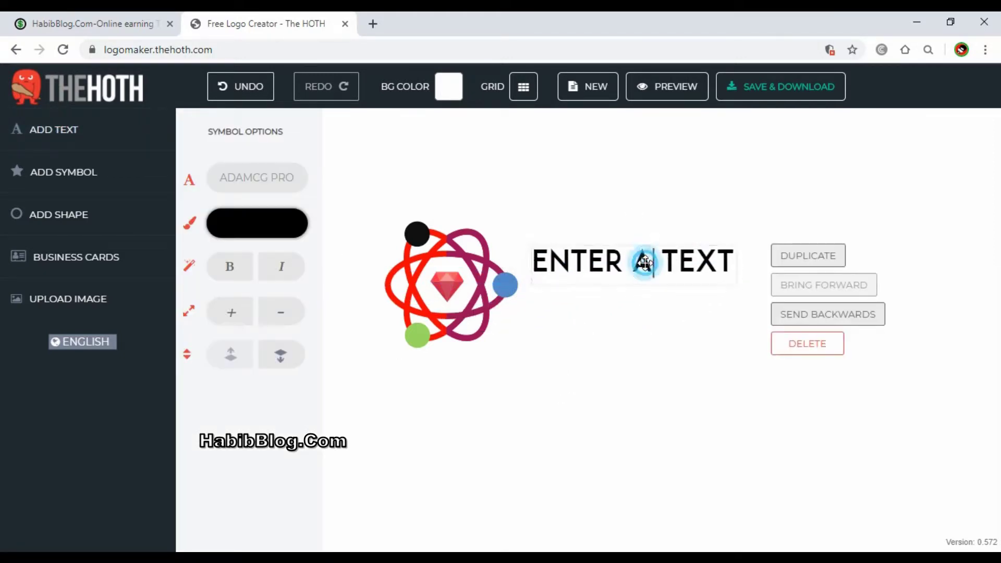
{"action": "left_click", "coordinate": [731, 276]}
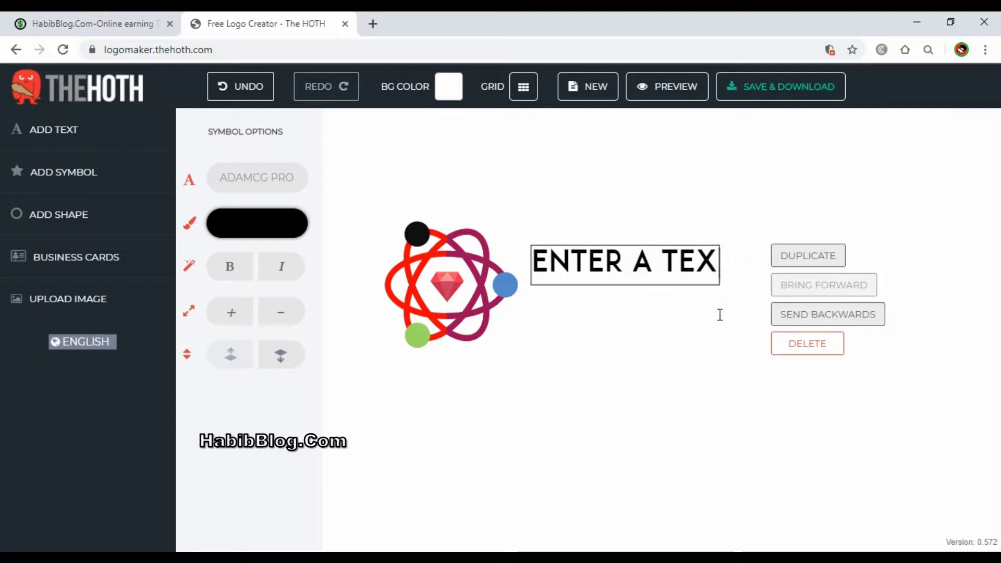
{"action": "key", "text": "BackSpace"}
{"action": "key", "text": "BackSpace"}
{"action": "key", "text": "BackSpace"}
{"action": "key", "text": "BackSpace"}
{"action": "key", "text": "BackSpace"}
{"action": "key", "text": "BackSpace"}
{"action": "key", "text": "BackSpace"}
{"action": "key", "text": "BackSpace"}
{"action": "key", "text": "BackSpace"}
{"action": "key", "text": "BackSpace"}
{"action": "key", "text": "BackSpace"}
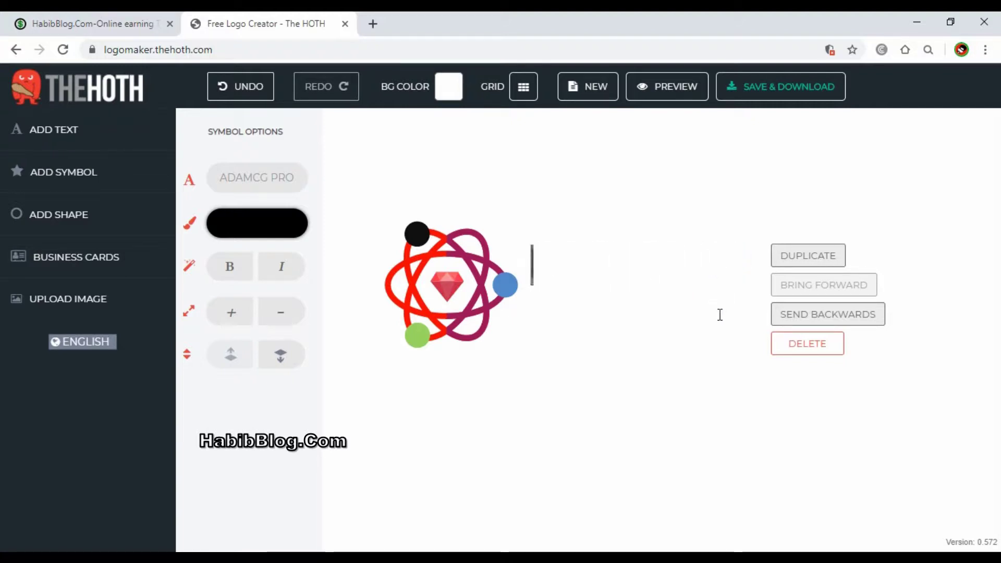
{"action": "type", "text": "HABIBBLOG"}
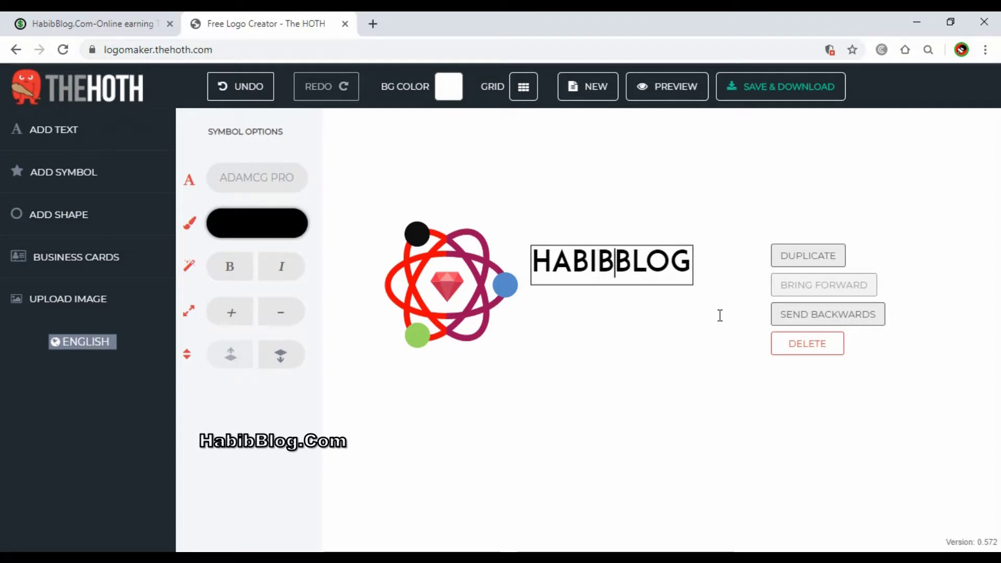
Insert a space between the two words so the text reads HABIB BLOG.
{"action": "key", "text": "Right"}
{"action": "left_click", "coordinate": [726, 281]}
{"action": "left_click", "coordinate": [658, 263]}
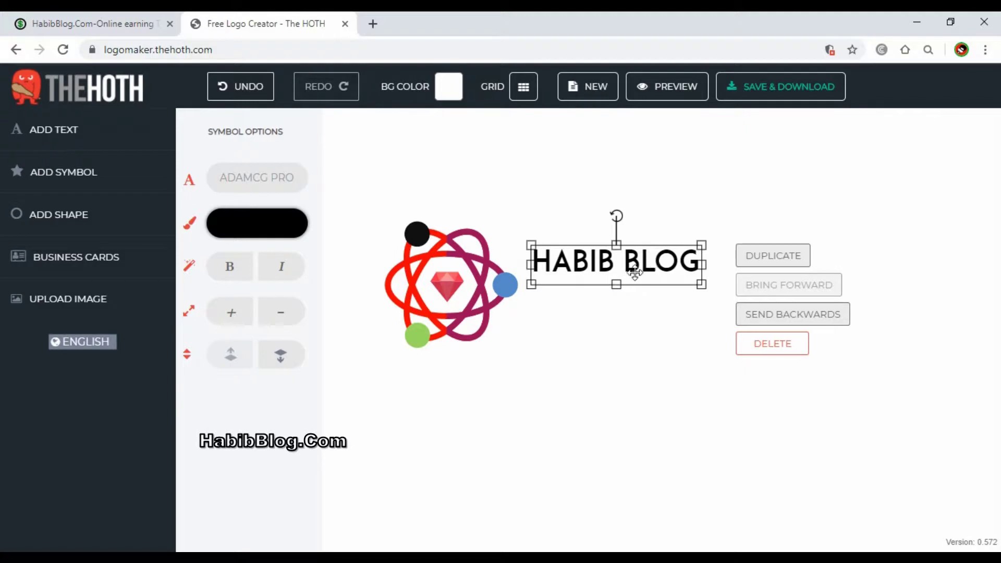
Preview fonts such as Arial, Diogenes and Avondale Inline on the HABIB BLOG text, and keep ADAMCG PRO.
{"action": "left_click", "coordinate": [280, 184]}
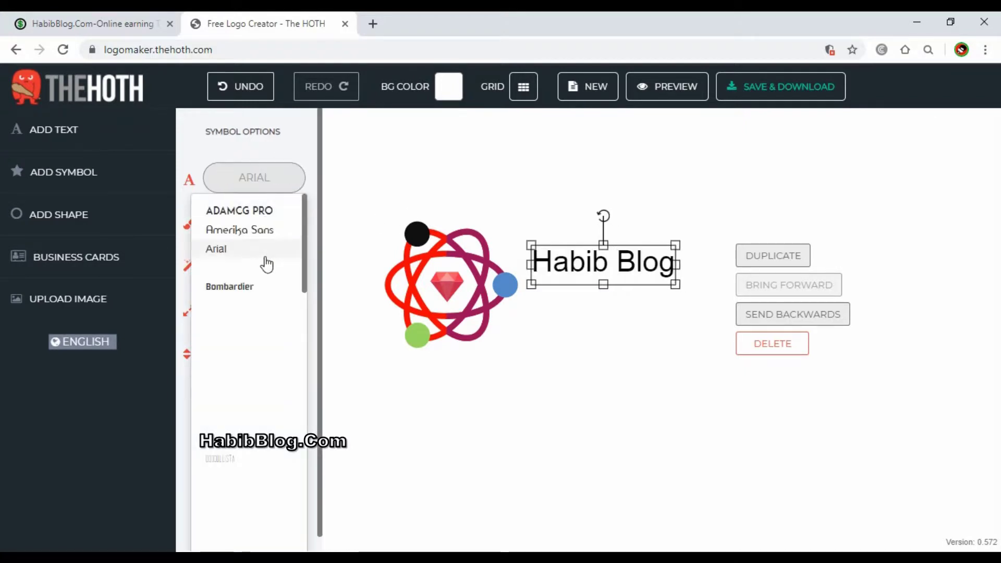
{"action": "scroll", "coordinate": [274, 308], "scroll_direction": "down", "scroll_amount": 2}
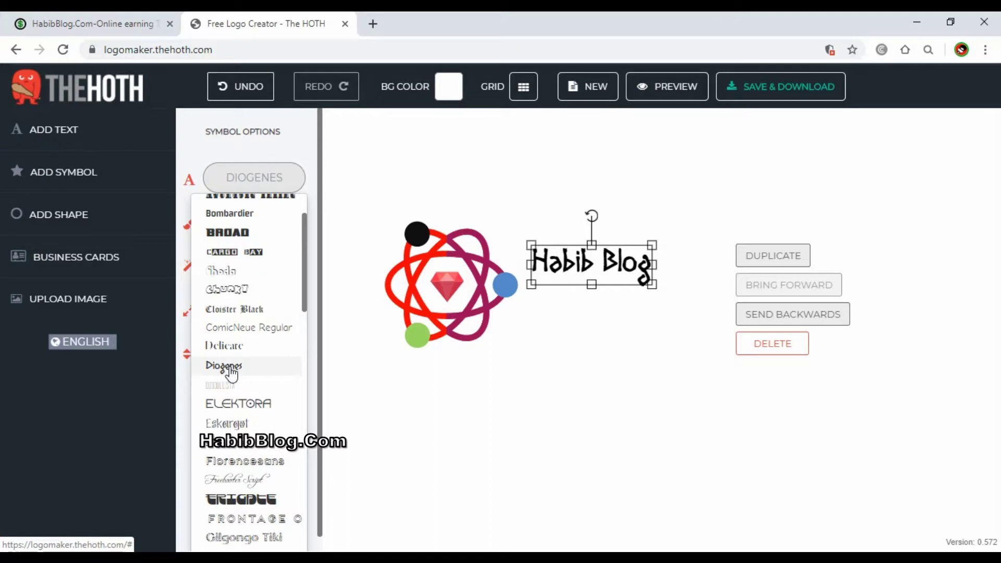
{"action": "scroll", "coordinate": [249, 307], "scroll_direction": "up", "scroll_amount": 2}
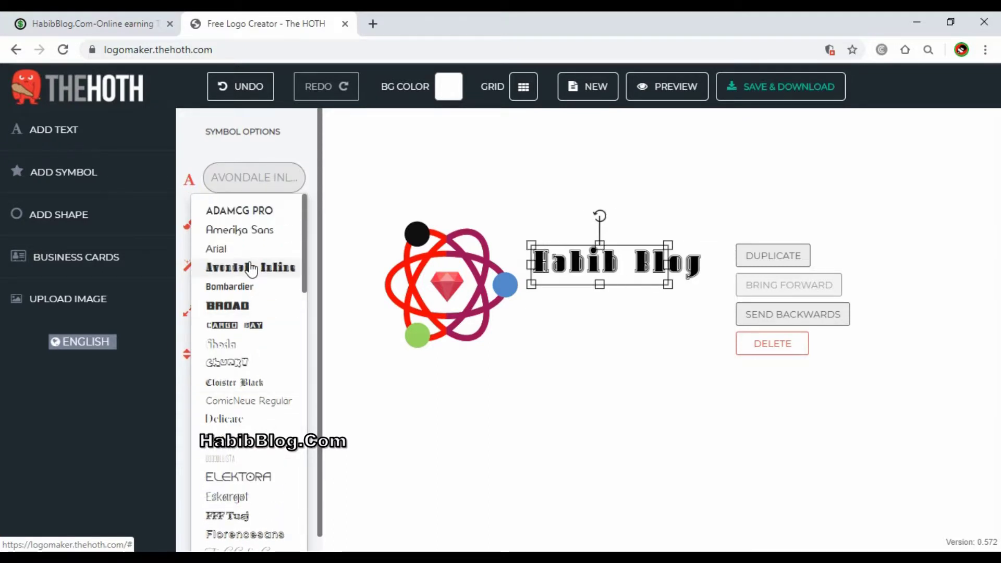
{"action": "left_click", "coordinate": [253, 220]}
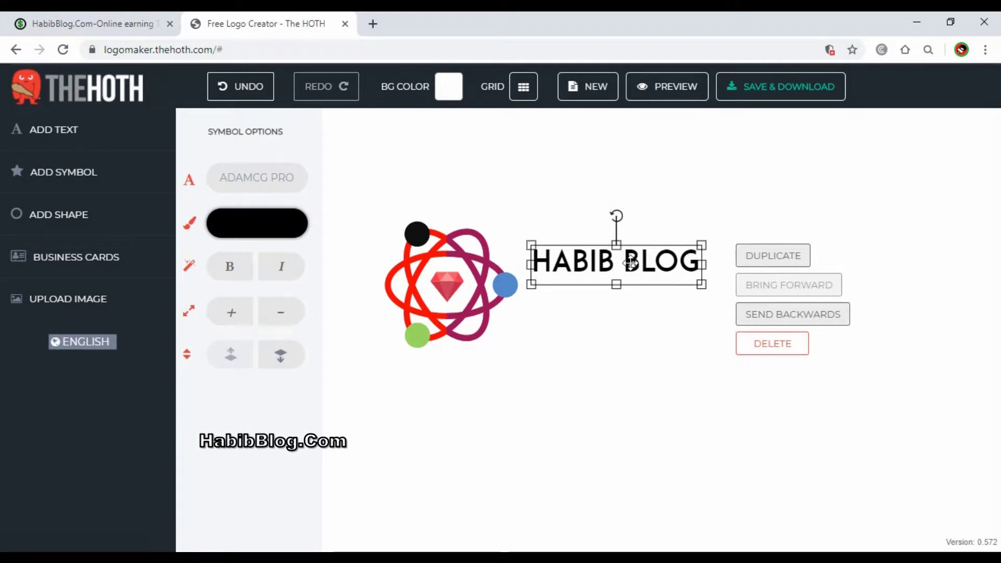
{"action": "right_click", "coordinate": [659, 271]}
{"action": "left_click", "coordinate": [636, 269]}
{"action": "left_click", "coordinate": [662, 298]}
{"action": "left_click", "coordinate": [663, 263]}
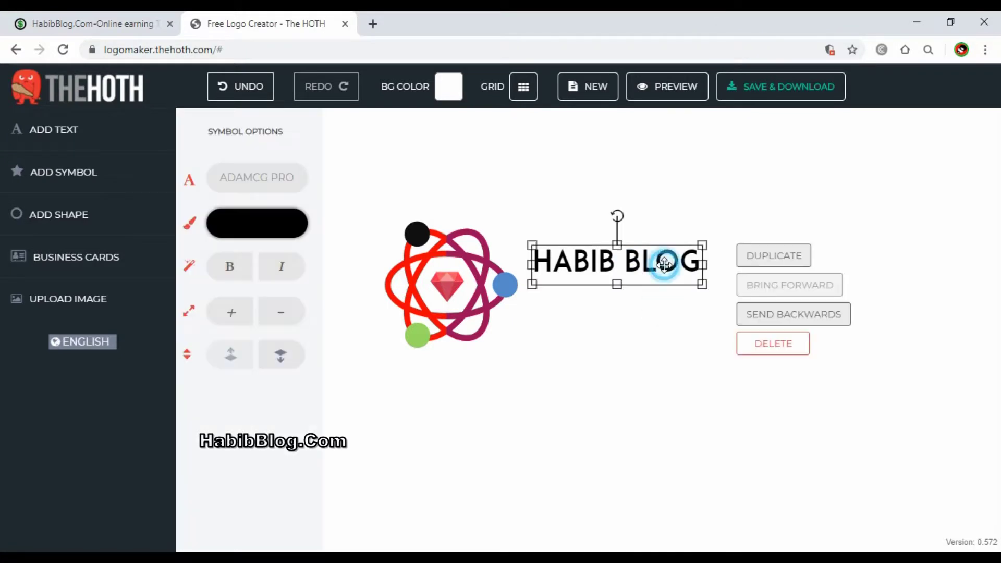
{"action": "left_click", "coordinate": [624, 263]}
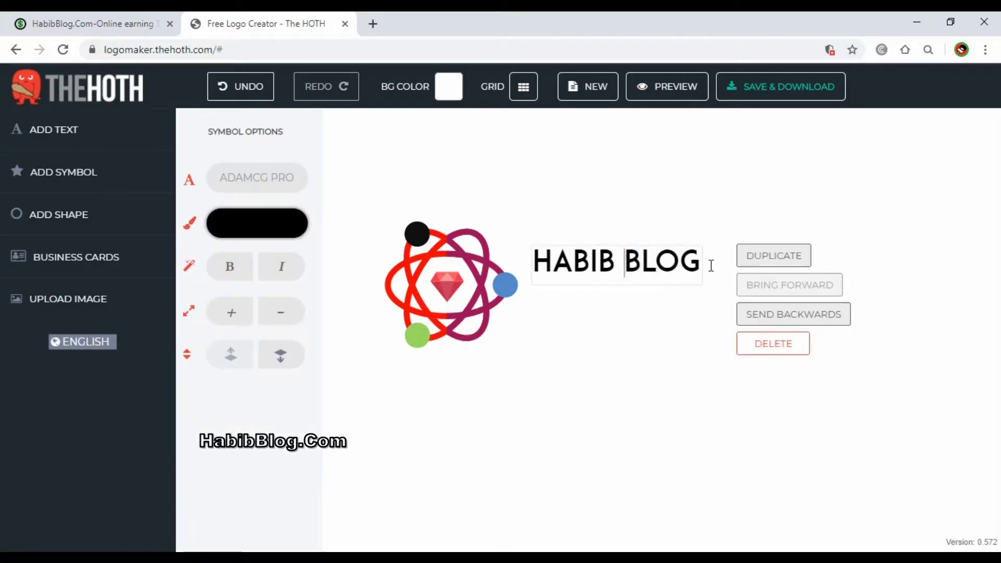
{"action": "left_click", "coordinate": [673, 328]}
Duplicate the HABIB BLOG text and place the copy below the original.
{"action": "left_click", "coordinate": [686, 260]}
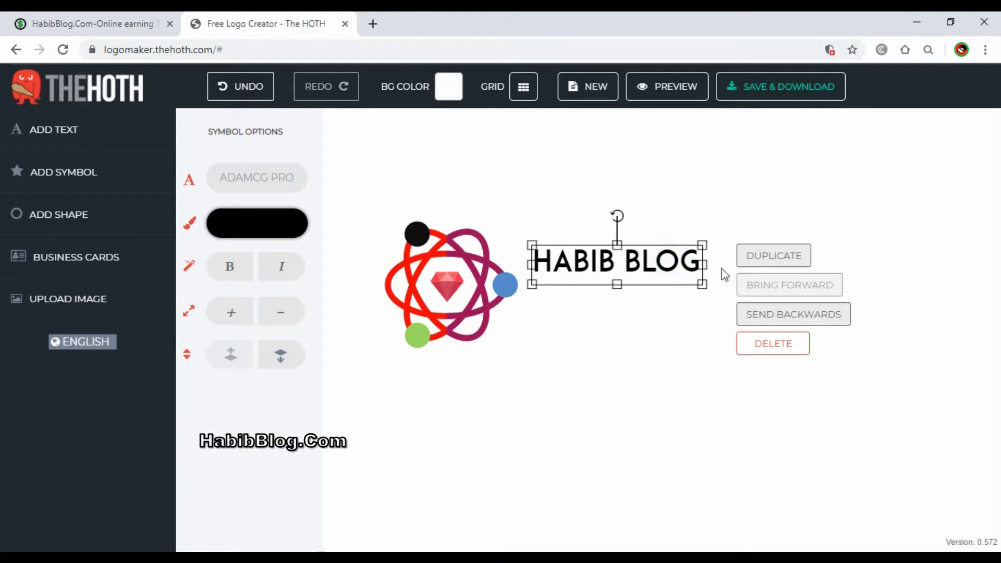
{"action": "left_click", "coordinate": [759, 261]}
{"action": "left_click_drag", "start_coordinate": [650, 306], "coordinate": [635, 405]}
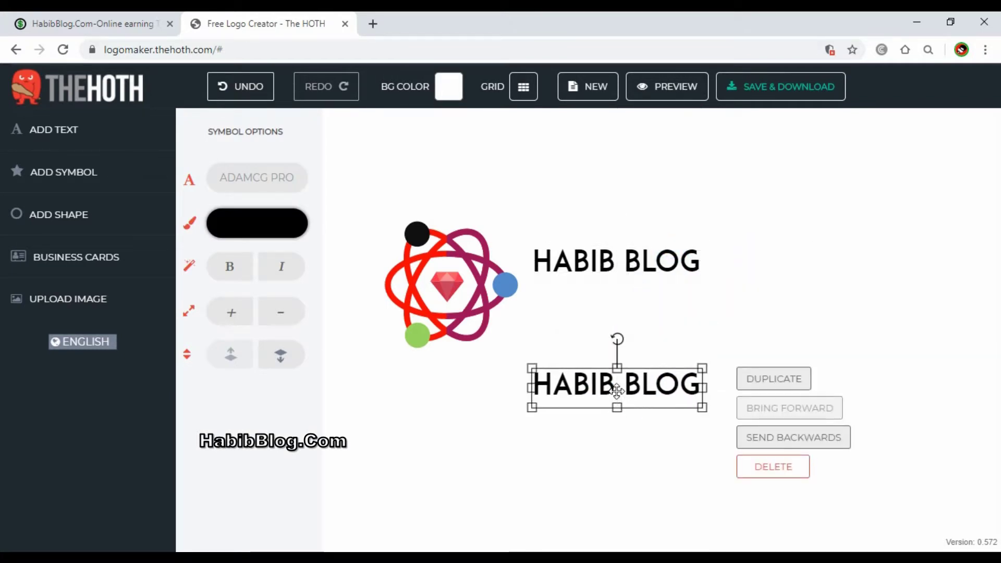
Delete the word BLOG from the upper text object, leaving only HABIB.
{"action": "left_click", "coordinate": [601, 256]}
{"action": "left_click", "coordinate": [618, 258]}
{"action": "left_click_drag", "start_coordinate": [618, 259], "coordinate": [702, 260]}
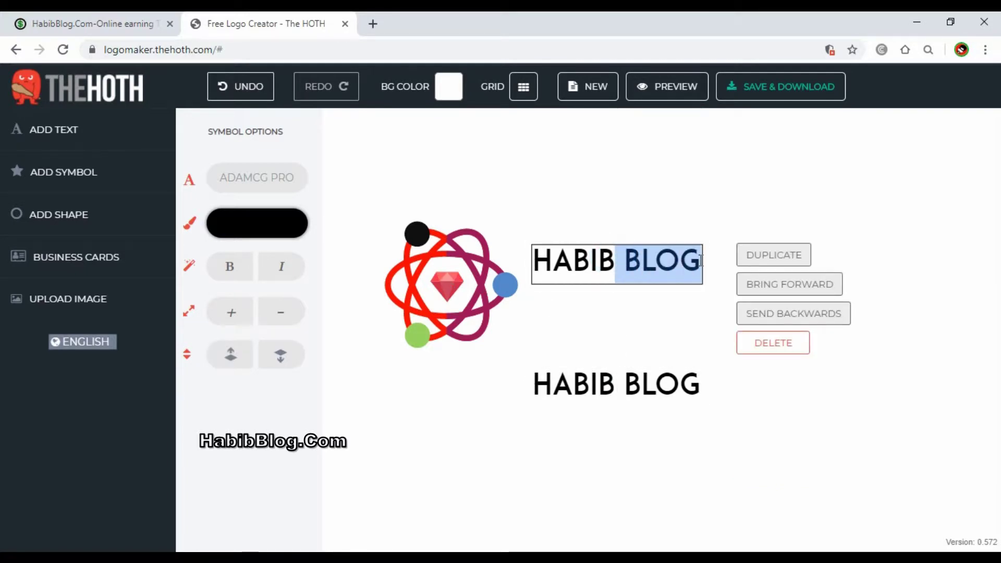
{"action": "key", "text": "BackSpace"}
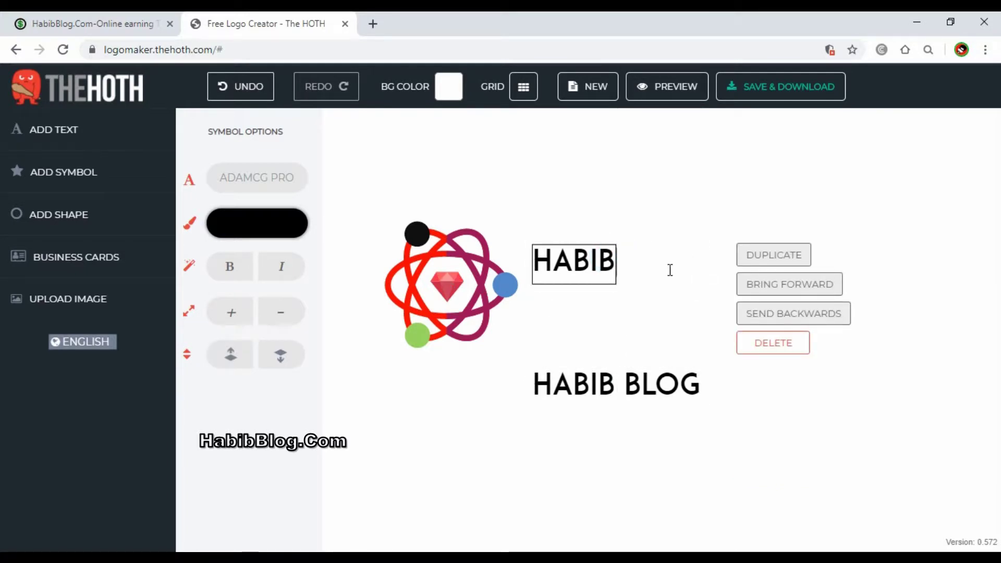
Delete the word HABIB from the lower text object, leaving only BLOG.
{"action": "left_click", "coordinate": [599, 372]}
{"action": "left_click", "coordinate": [615, 384]}
{"action": "left_click_drag", "start_coordinate": [615, 384], "coordinate": [500, 389]}
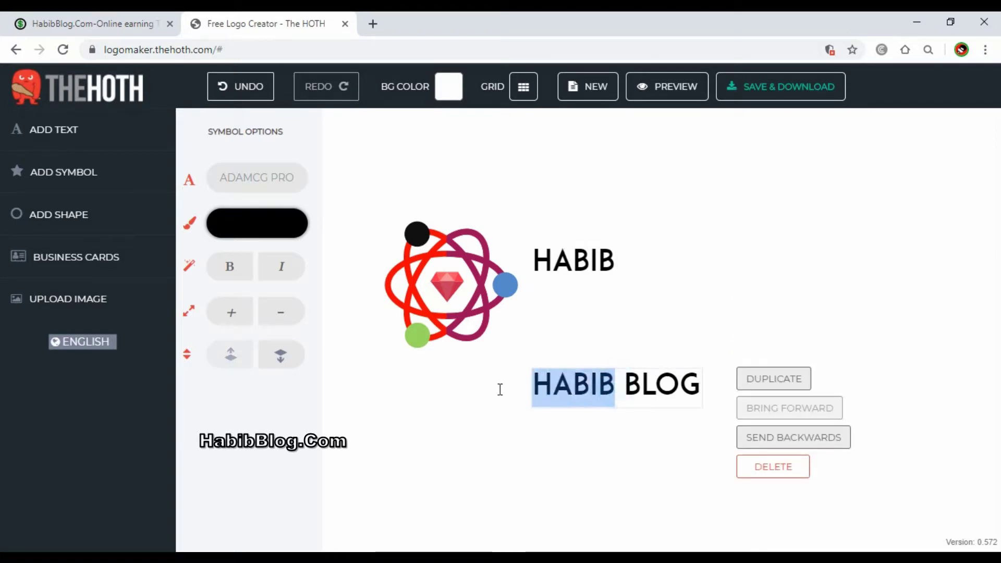
{"action": "key", "text": "BackSpace"}
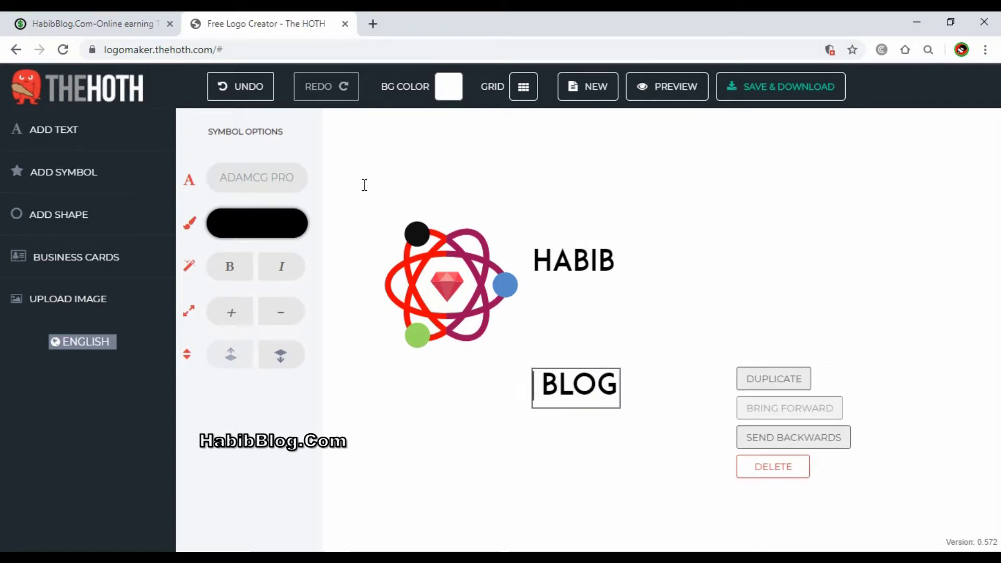
Set the font of the lower text to Bombardier and place it directly to the right of HABIB.
{"action": "left_click", "coordinate": [277, 183]}
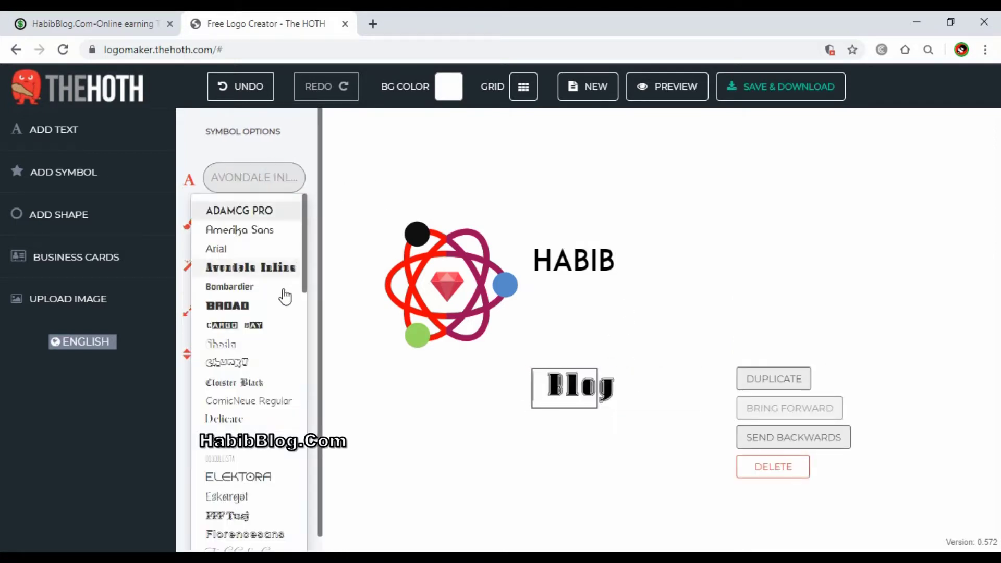
{"action": "left_click", "coordinate": [240, 287]}
{"action": "left_click", "coordinate": [598, 469]}
{"action": "left_click_drag", "start_coordinate": [562, 387], "coordinate": [645, 262]}
{"action": "left_click", "coordinate": [647, 249]}
Recolor the Blog text bright magenta.
{"action": "left_click", "coordinate": [248, 224]}
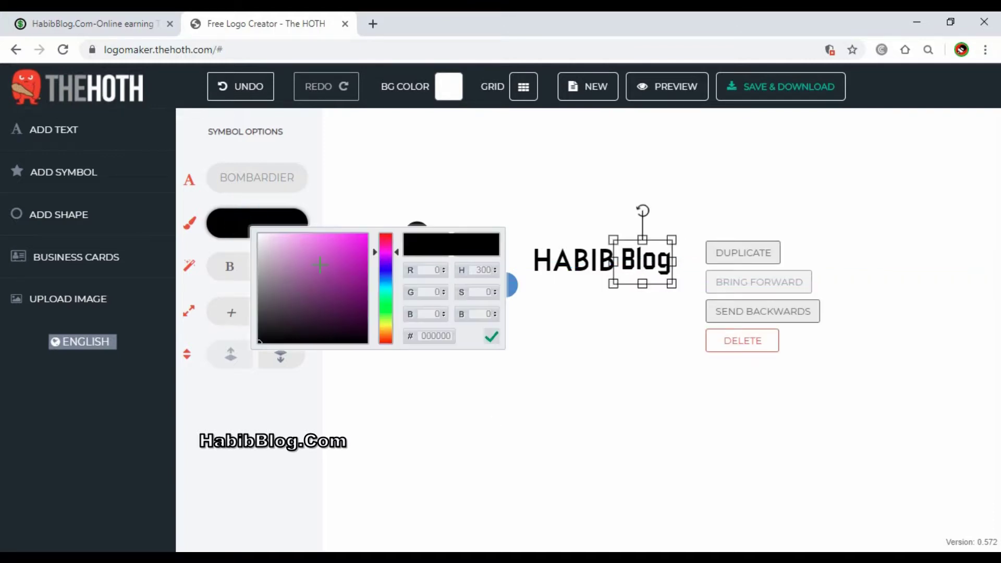
{"action": "left_click_drag", "start_coordinate": [319, 265], "coordinate": [385, 223]}
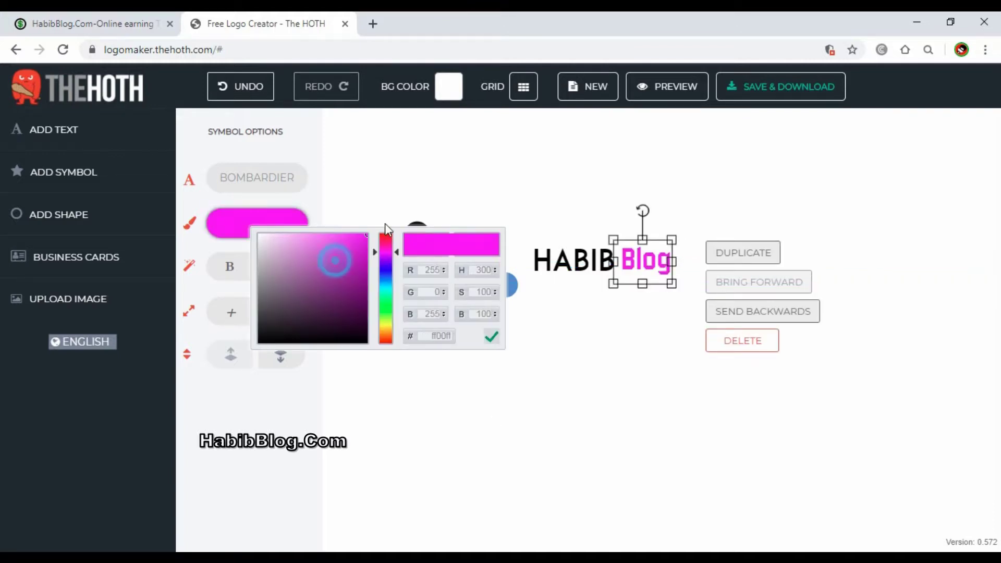
{"action": "left_click", "coordinate": [385, 285]}
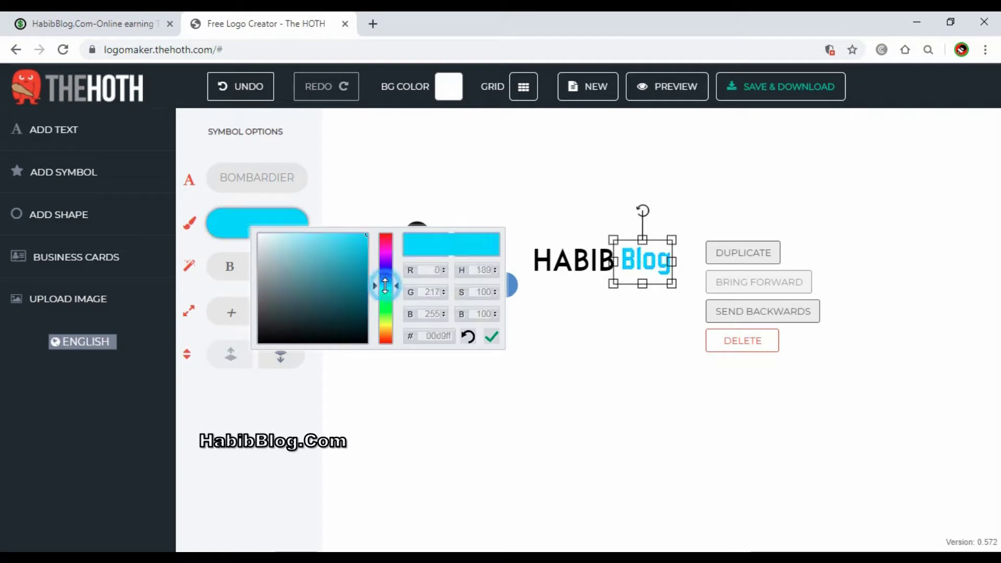
{"action": "left_click", "coordinate": [386, 252]}
{"action": "left_click", "coordinate": [571, 375]}
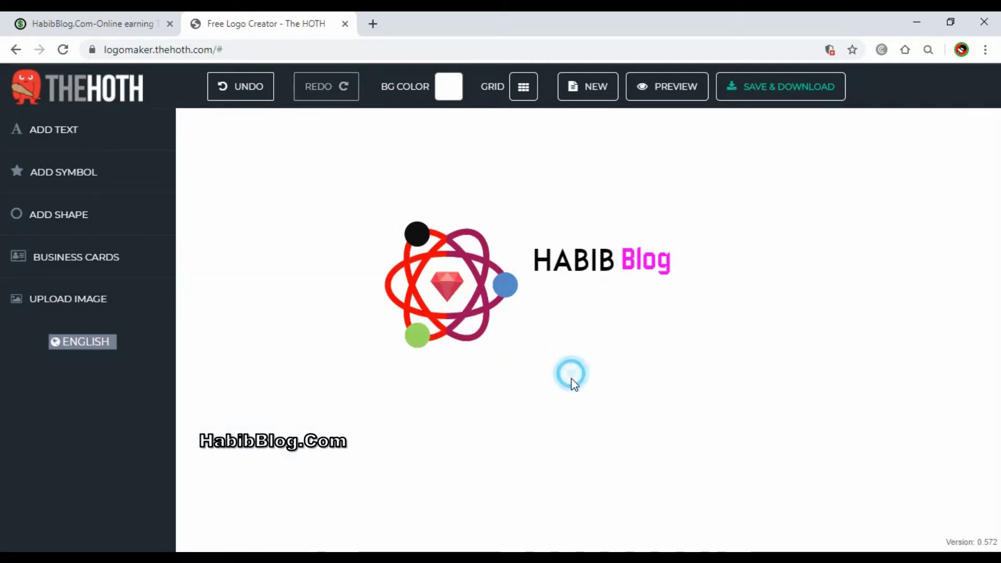
Nudge the Blog text slightly left, closer to HABIB.
{"action": "left_click", "coordinate": [622, 253]}
{"action": "key", "text": "Left"}
{"action": "key", "text": "Left"}
{"action": "key", "text": "Left"}
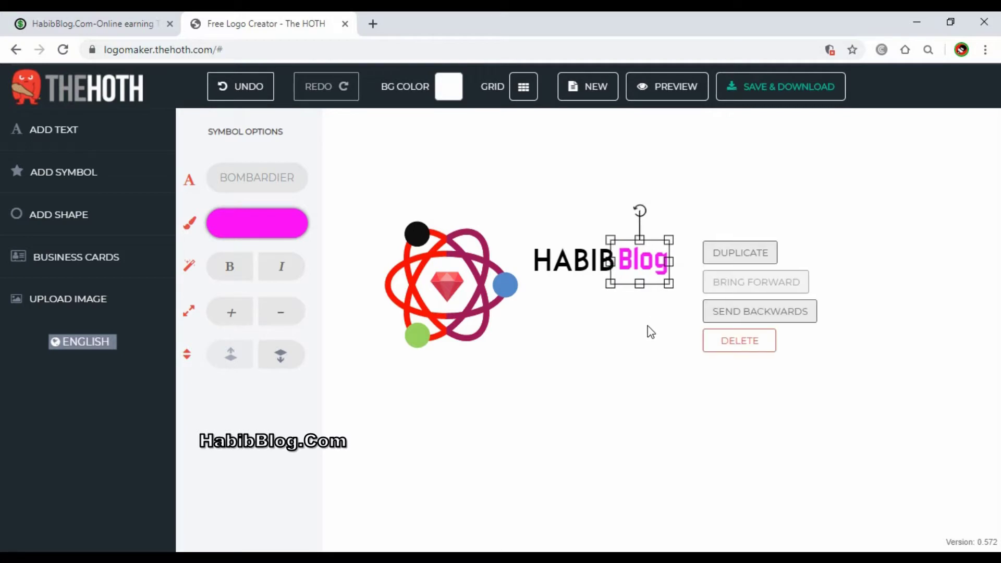
{"action": "left_click", "coordinate": [640, 323]}
Nudge HABIB left towards the atom symbol and bring Blog up close behind it.
{"action": "left_click", "coordinate": [577, 257]}
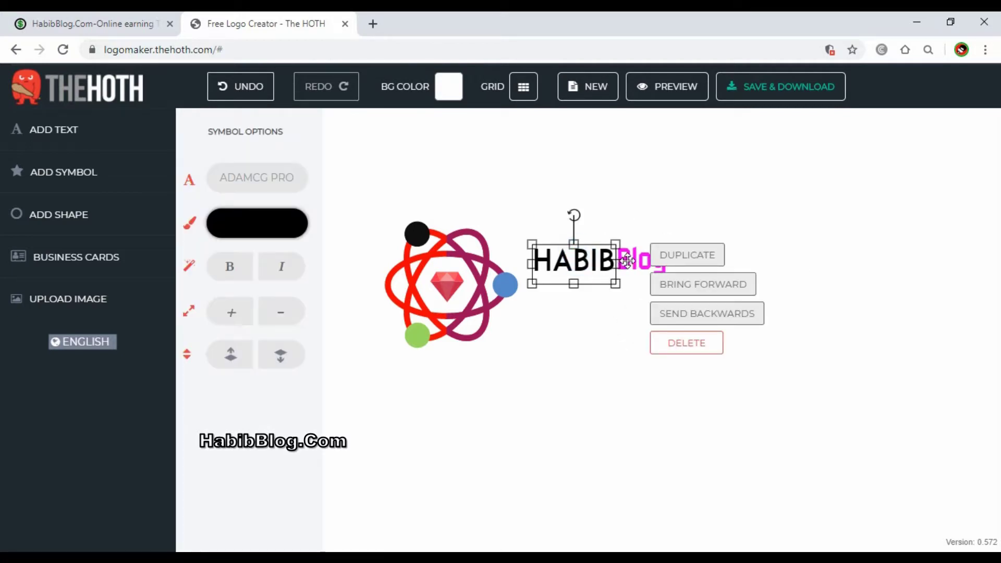
{"action": "key", "text": "Left"}
{"action": "key", "text": "Left"}
{"action": "key", "text": "Left"}
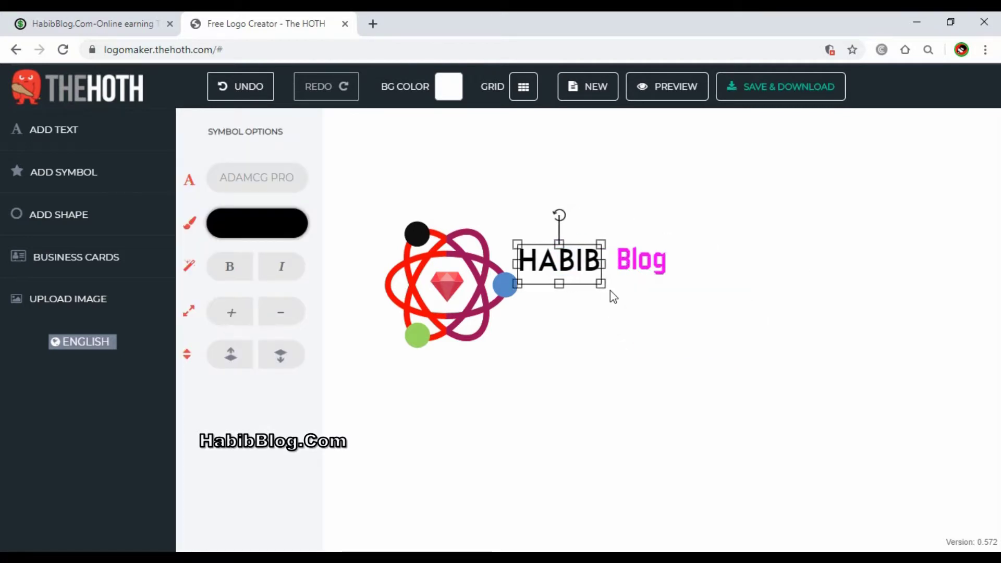
{"action": "left_click", "coordinate": [620, 263]}
{"action": "key", "text": "Left"}
{"action": "key", "text": "Left"}
{"action": "key", "text": "Left"}
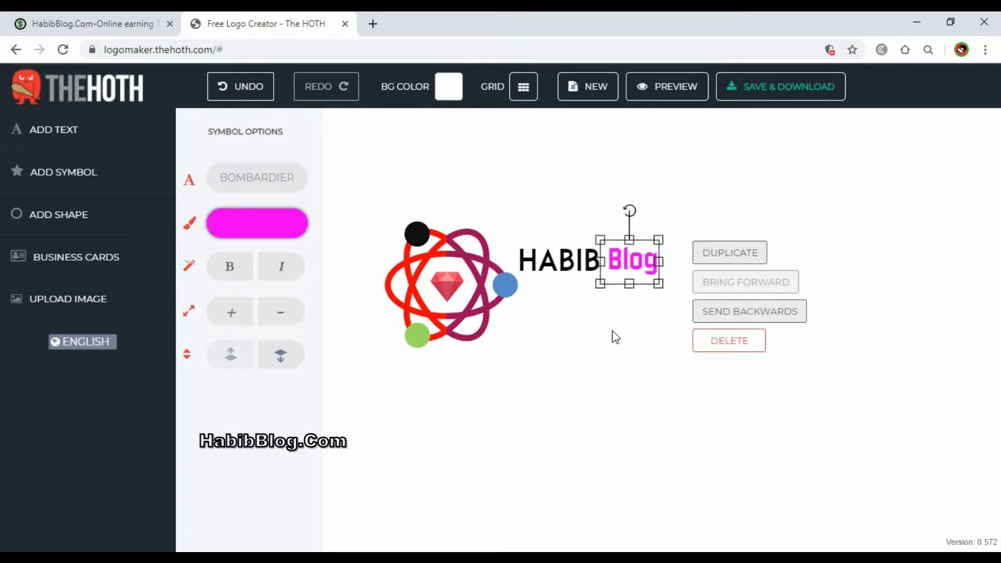
{"action": "left_click", "coordinate": [538, 236]}
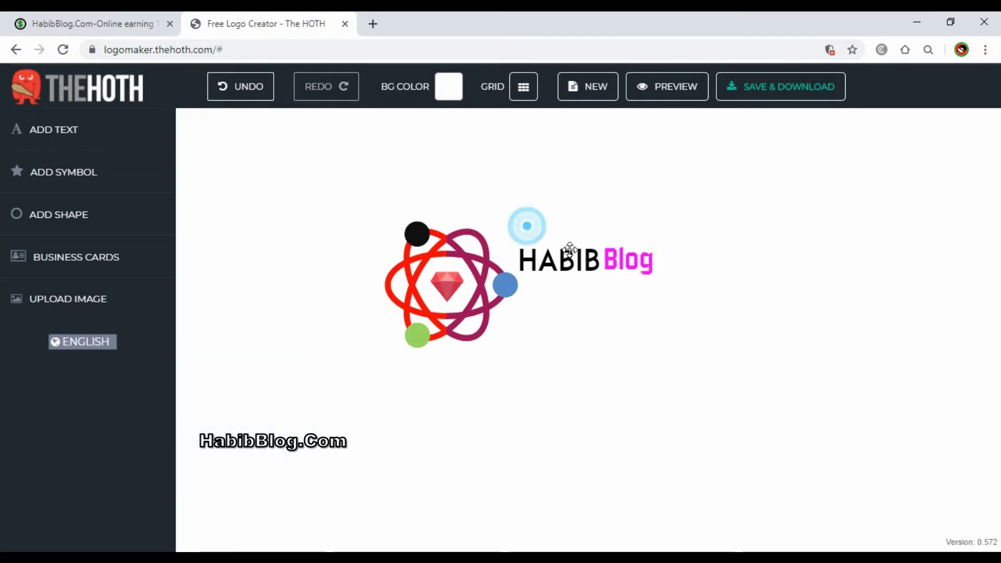
Enlarge the Blog and HABIB texts slightly and arrange them side by side without overlap.
{"action": "left_click", "coordinate": [628, 260]}
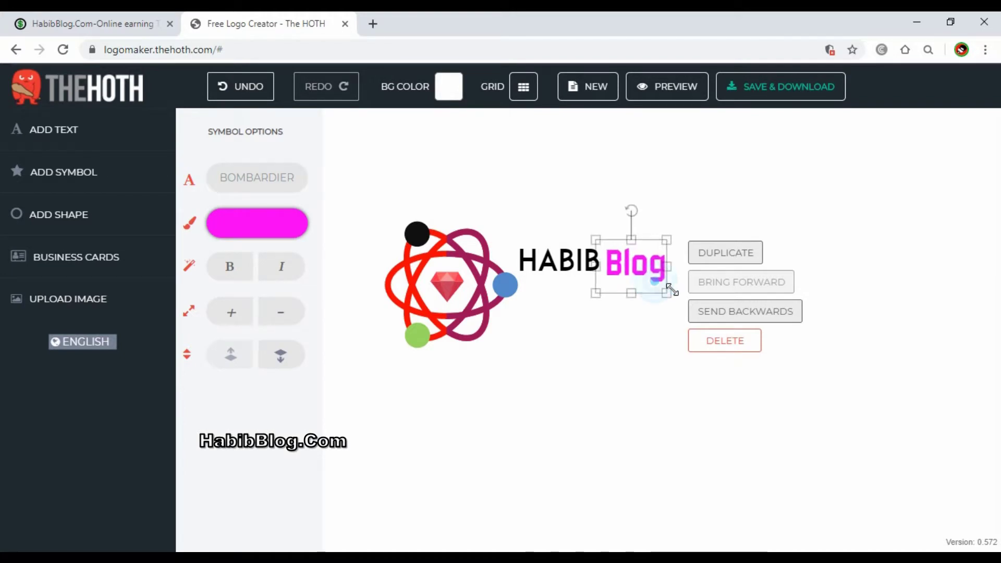
{"action": "left_click_drag", "start_coordinate": [666, 286], "coordinate": [677, 295]}
{"action": "left_click", "coordinate": [562, 261]}
{"action": "left_click_drag", "start_coordinate": [593, 283], "coordinate": [616, 292]}
{"action": "left_click", "coordinate": [596, 279]}
{"action": "left_click", "coordinate": [598, 363]}
{"action": "left_click", "coordinate": [641, 264]}
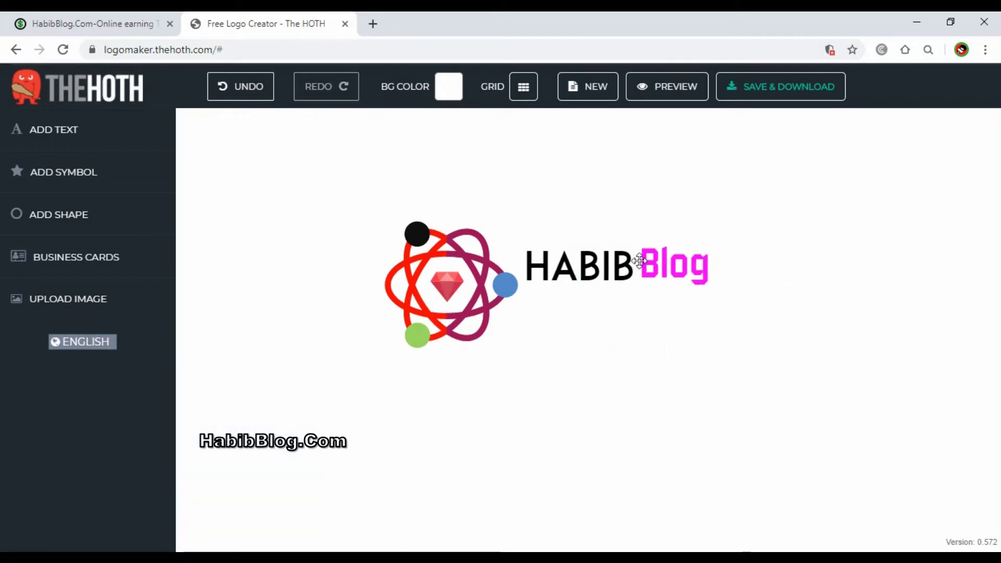
Enlarge the HABIB text further and position it right beside the atom symbol.
{"action": "left_click", "coordinate": [598, 272]}
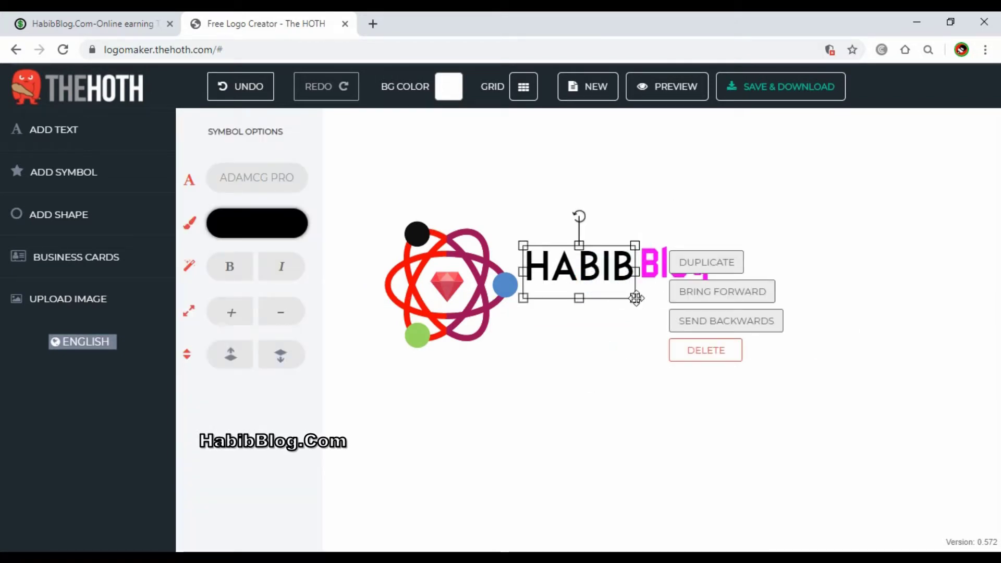
{"action": "left_click", "coordinate": [636, 297]}
{"action": "left_click", "coordinate": [610, 281]}
{"action": "left_click_drag", "start_coordinate": [632, 297], "coordinate": [686, 323]}
{"action": "left_click_drag", "start_coordinate": [615, 267], "coordinate": [607, 254]}
{"action": "left_click", "coordinate": [617, 332]}
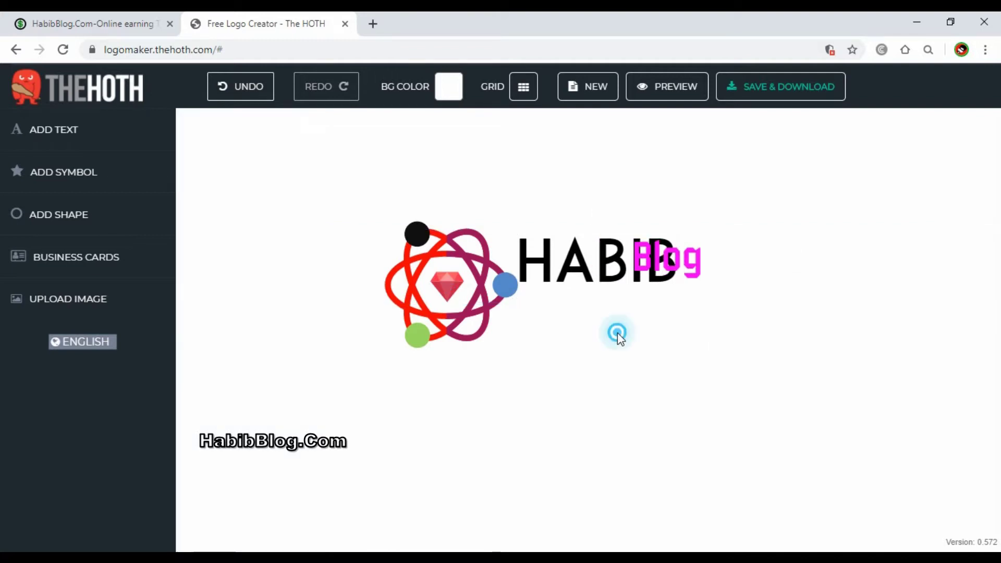
Move the Blog text right to the end of HABIB, aligned with its vertical centre.
{"action": "left_click", "coordinate": [696, 257]}
{"action": "left_click_drag", "start_coordinate": [712, 260], "coordinate": [756, 268]}
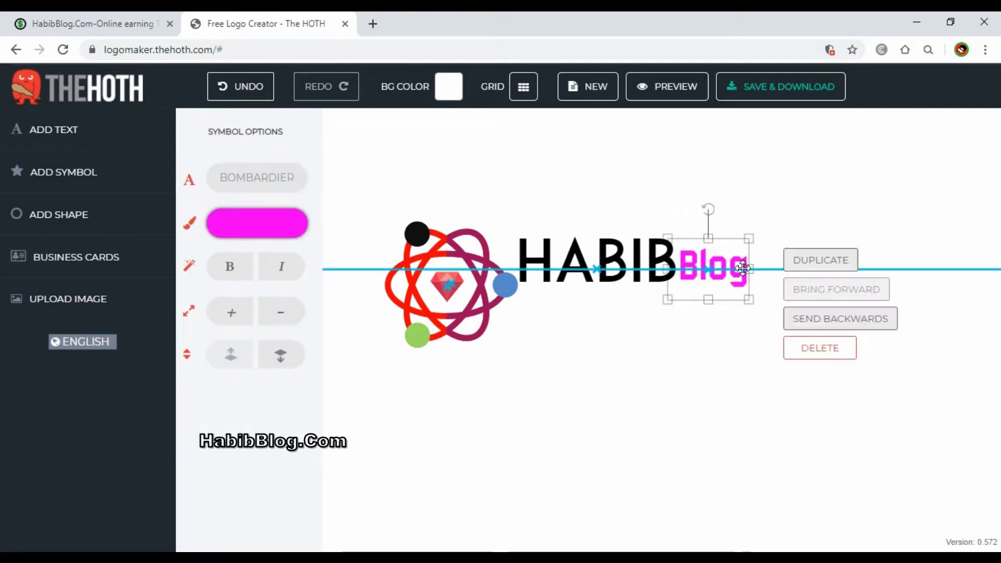
{"action": "left_click", "coordinate": [687, 334]}
Enlarge the Blog text to match the height of HABIB and realign it on the same centre line.
{"action": "left_click", "coordinate": [682, 276]}
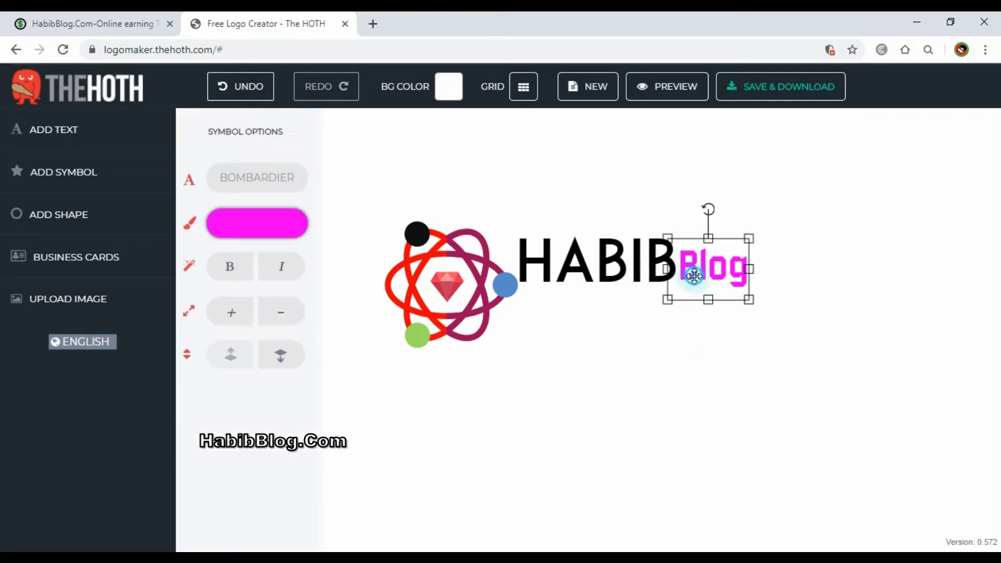
{"action": "left_click_drag", "start_coordinate": [749, 298], "coordinate": [778, 316]}
{"action": "left_click_drag", "start_coordinate": [740, 275], "coordinate": [735, 268]}
{"action": "left_click", "coordinate": [736, 268]}
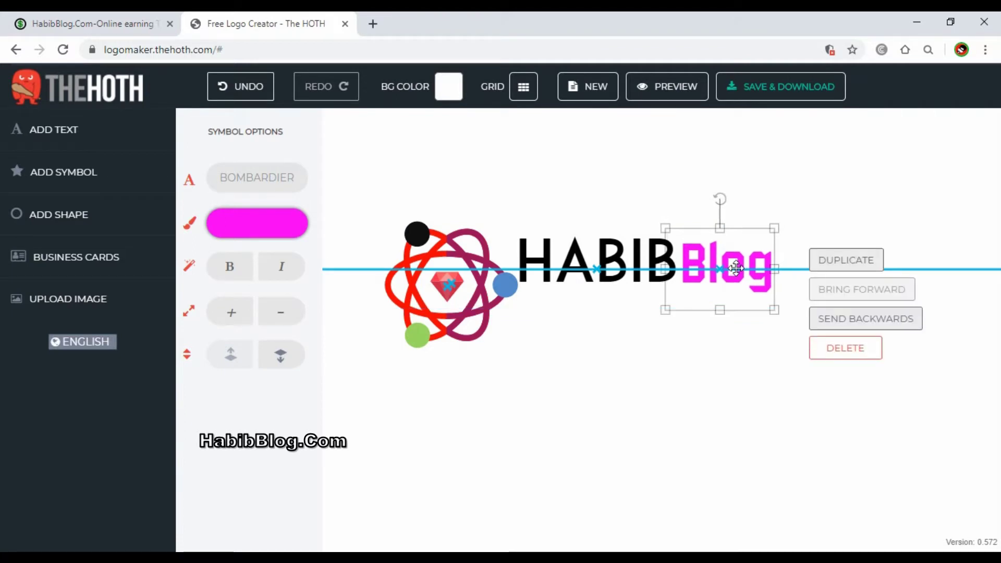
{"action": "left_click", "coordinate": [736, 269]}
{"action": "left_click", "coordinate": [636, 393]}
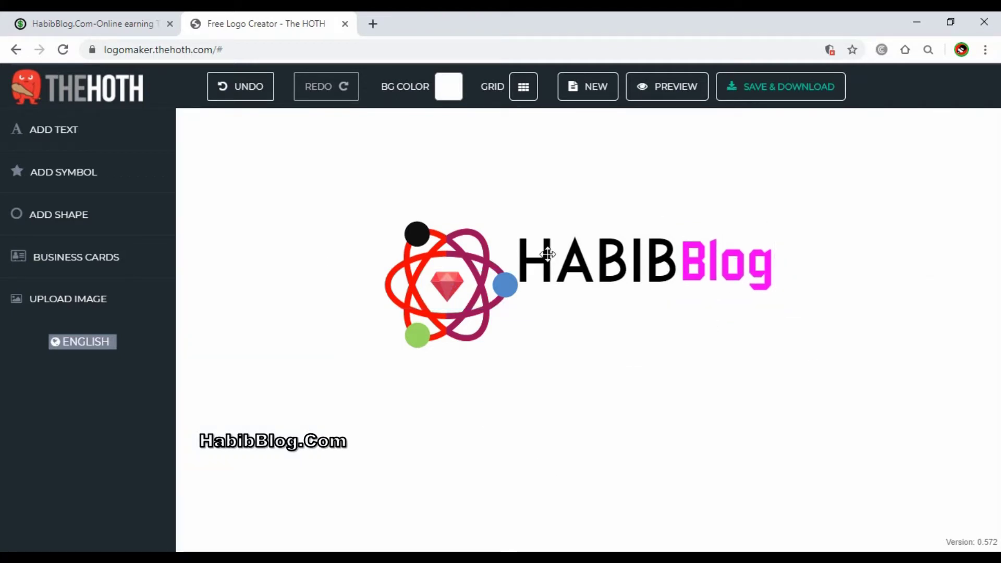
Add another text object and place it directly under the HABIB Blog wording.
{"action": "left_click", "coordinate": [59, 135]}
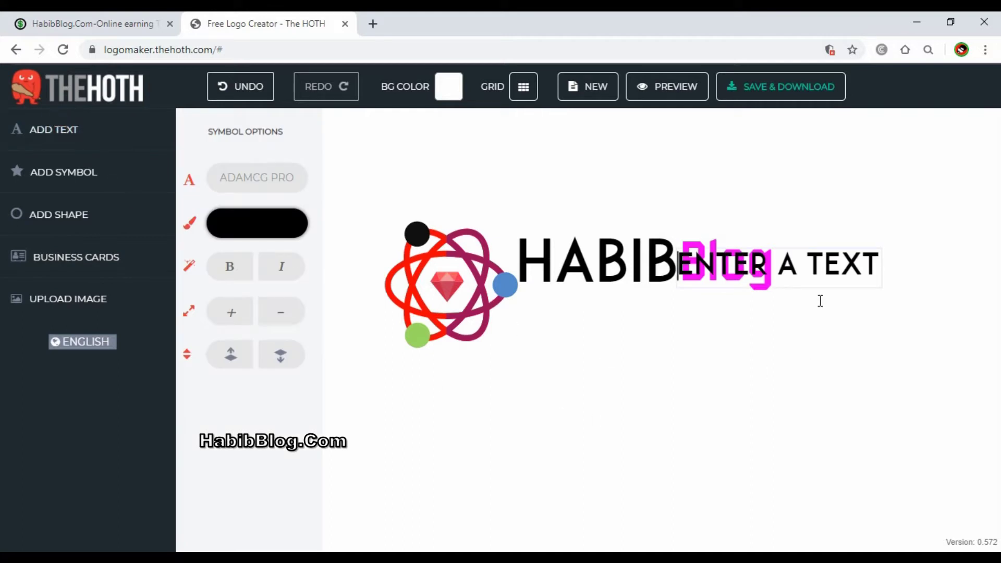
{"action": "left_click", "coordinate": [790, 363]}
{"action": "left_click_drag", "start_coordinate": [816, 263], "coordinate": [662, 313]}
Replace the placeholder wording of the text under HABIB Blog with ONLINE EARNING TIPS.
{"action": "left_click", "coordinate": [610, 317]}
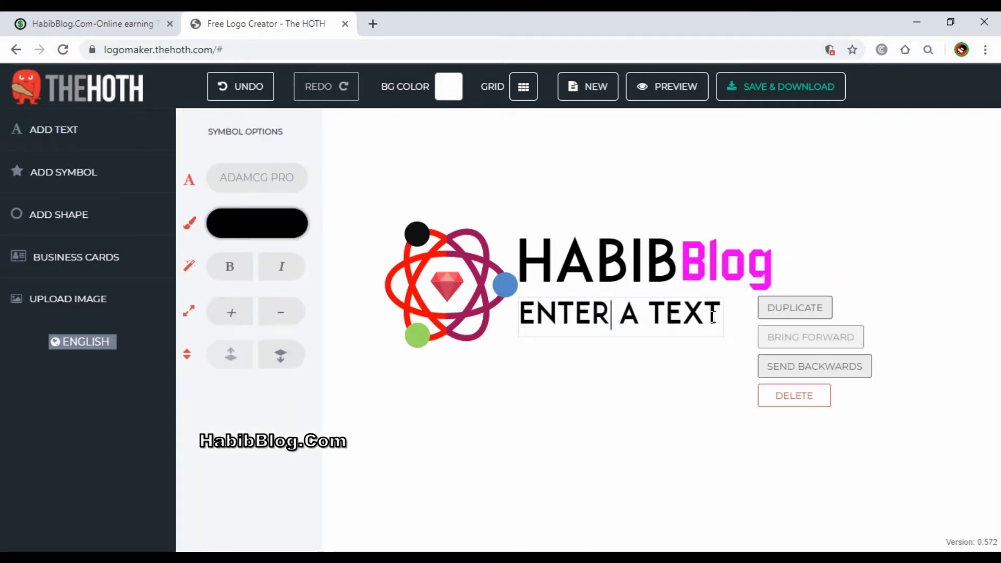
{"action": "left_click_drag", "start_coordinate": [722, 316], "coordinate": [510, 319]}
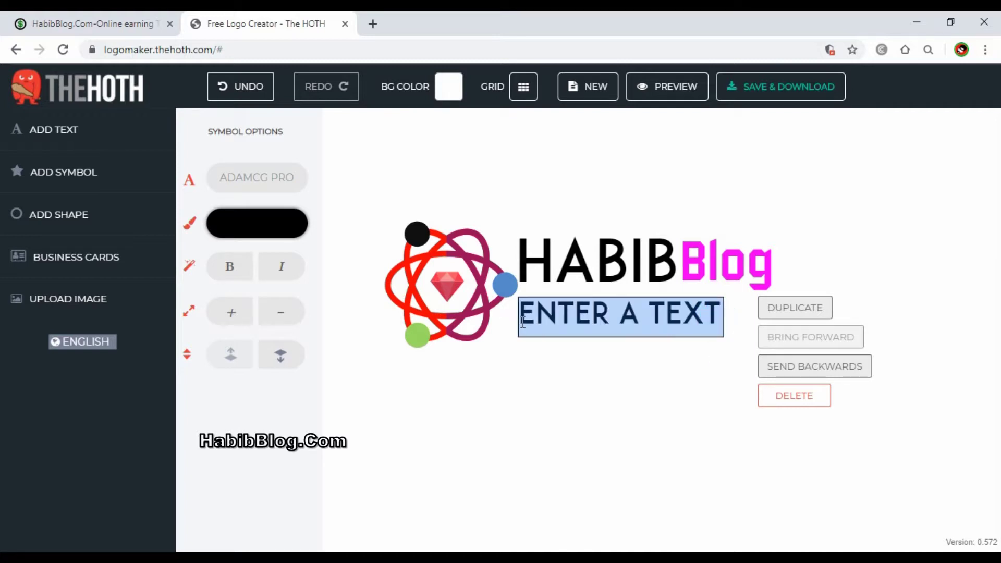
{"action": "type", "text": "ONL"}
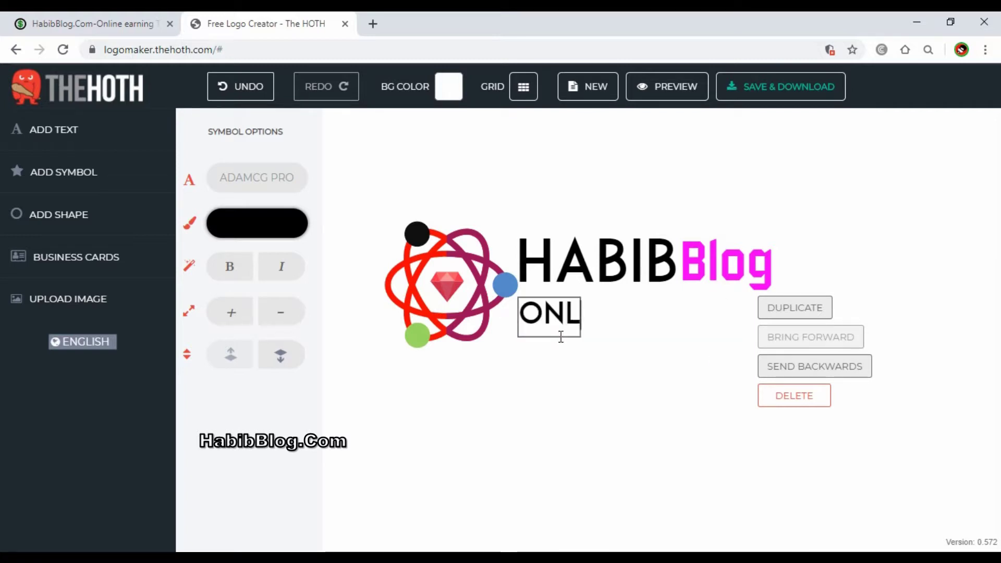
{"action": "type", "text": "INE EA"}
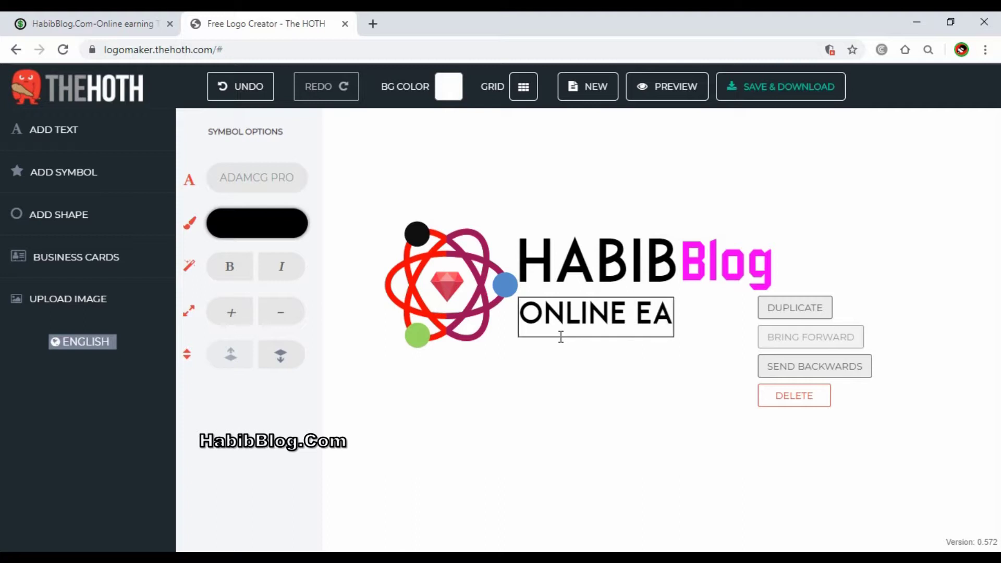
{"action": "type", "text": "RNING TIPS"}
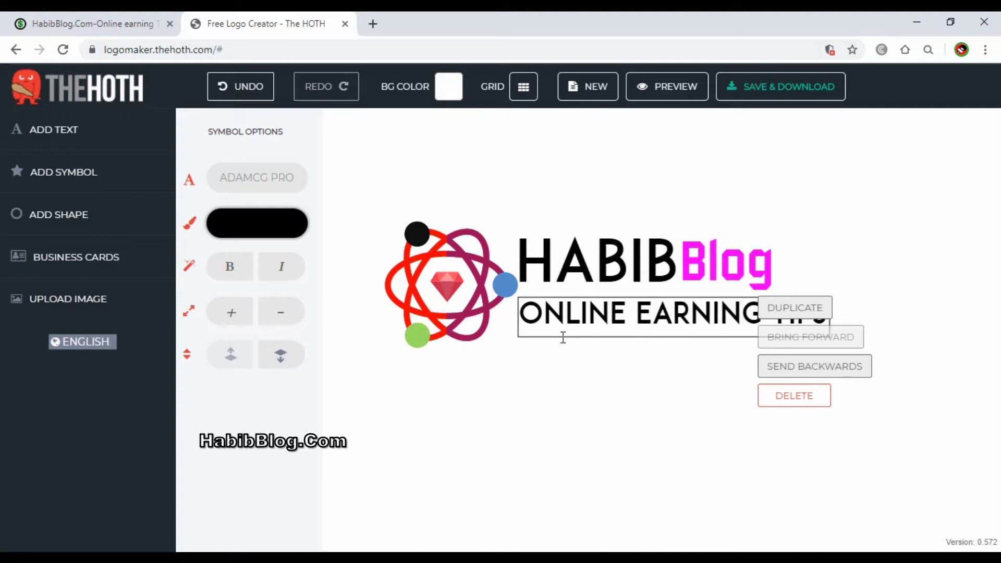
{"action": "left_click", "coordinate": [566, 423]}
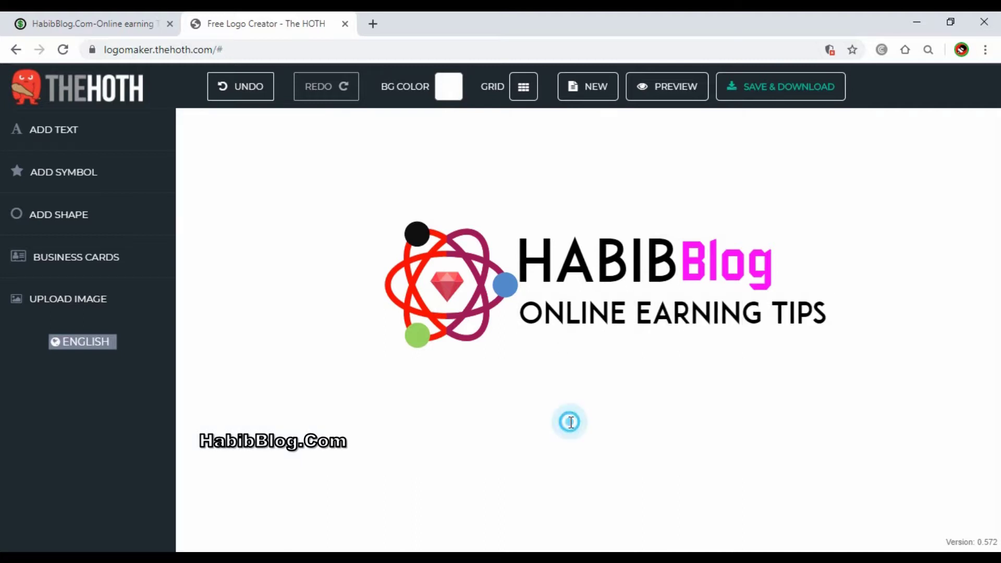
Scale the ONLINE EARNING TIPS tagline down to match the width of the HABIB Blog wording above it.
{"action": "left_click", "coordinate": [698, 317]}
{"action": "left_click_drag", "start_coordinate": [829, 336], "coordinate": [770, 330]}
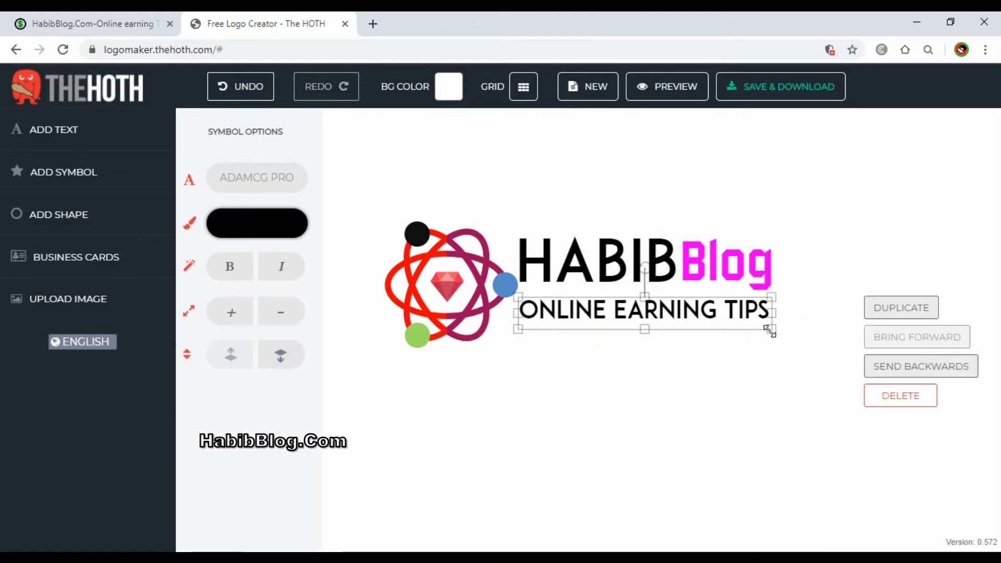
{"action": "left_click", "coordinate": [688, 371]}
{"action": "left_click", "coordinate": [645, 311]}
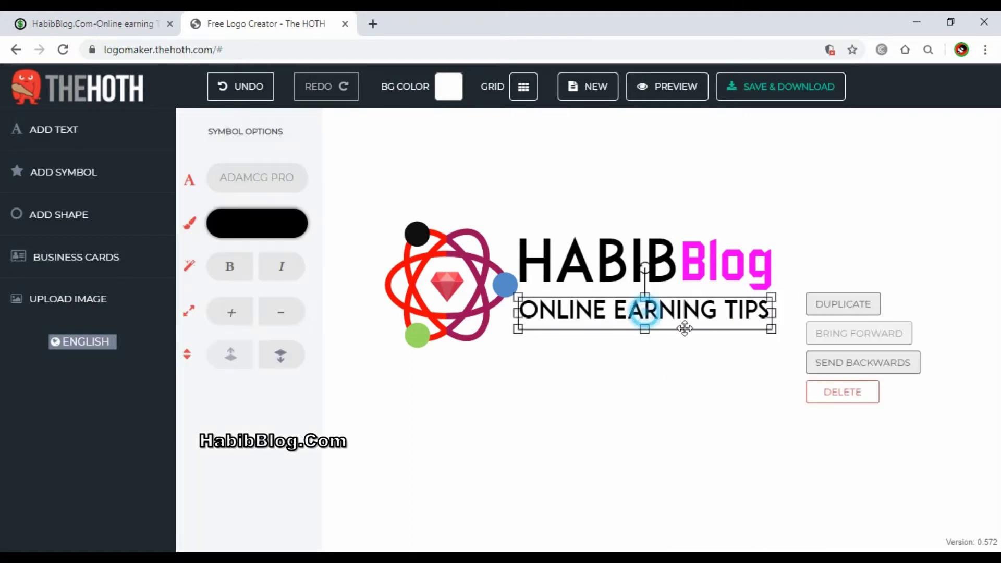
Browse the available fonts for the Blog text and change it to Grand Hotel Regular.
{"action": "left_click", "coordinate": [732, 273]}
{"action": "left_click", "coordinate": [747, 263]}
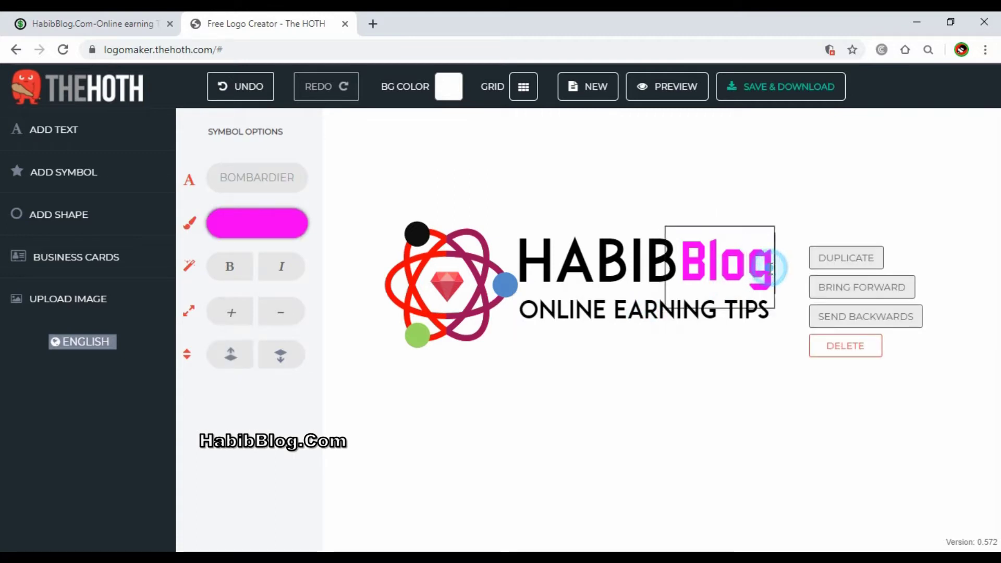
{"action": "left_click", "coordinate": [790, 230]}
{"action": "left_click", "coordinate": [737, 253]}
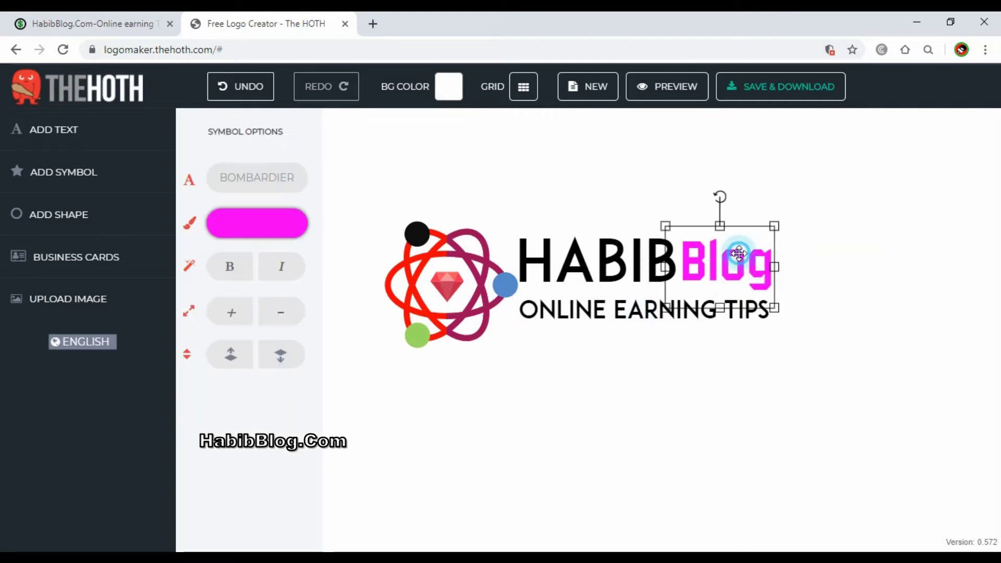
{"action": "left_click", "coordinate": [281, 178]}
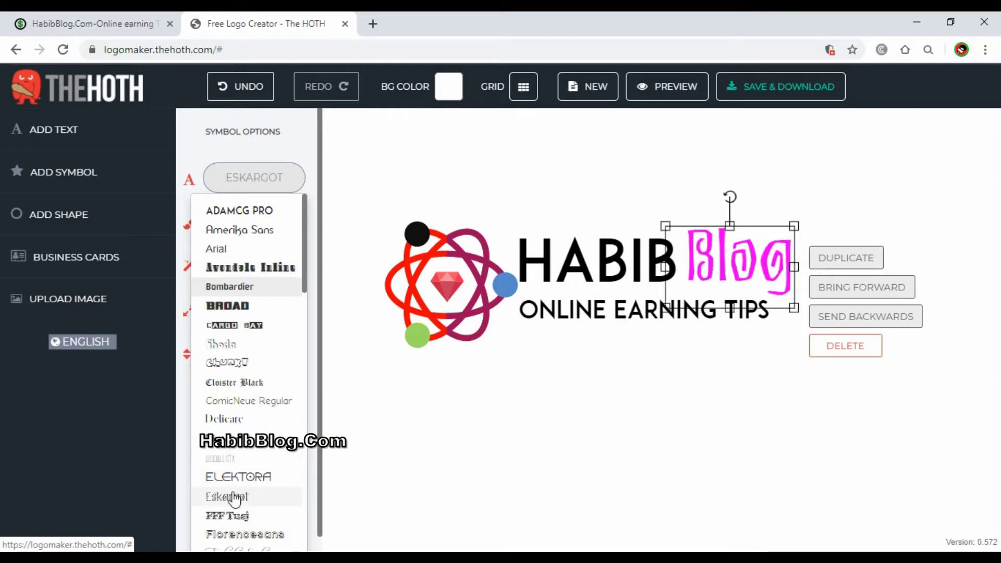
{"action": "scroll", "coordinate": [233, 496], "scroll_direction": "down", "scroll_amount": 1}
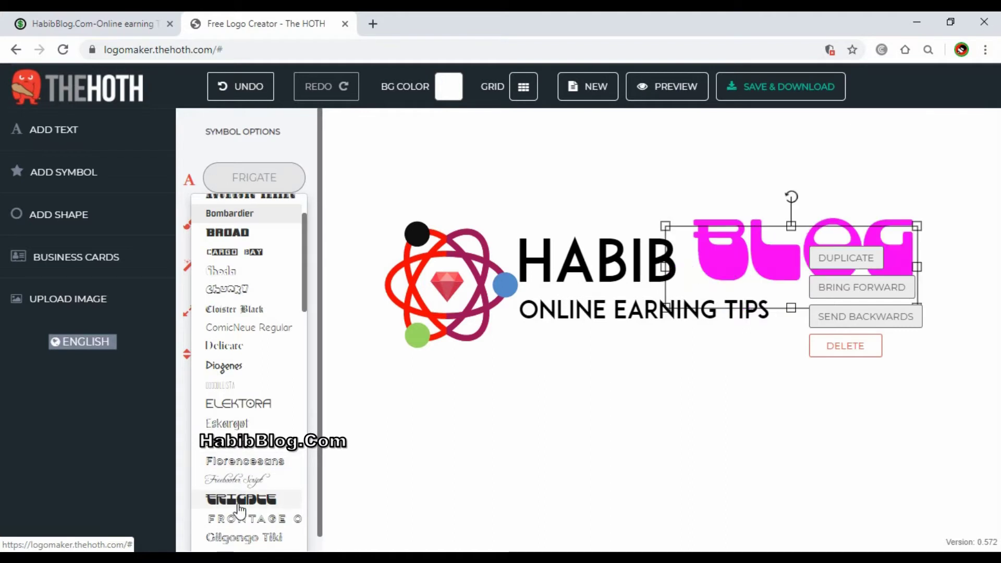
{"action": "scroll", "coordinate": [239, 505], "scroll_direction": "down", "scroll_amount": 1}
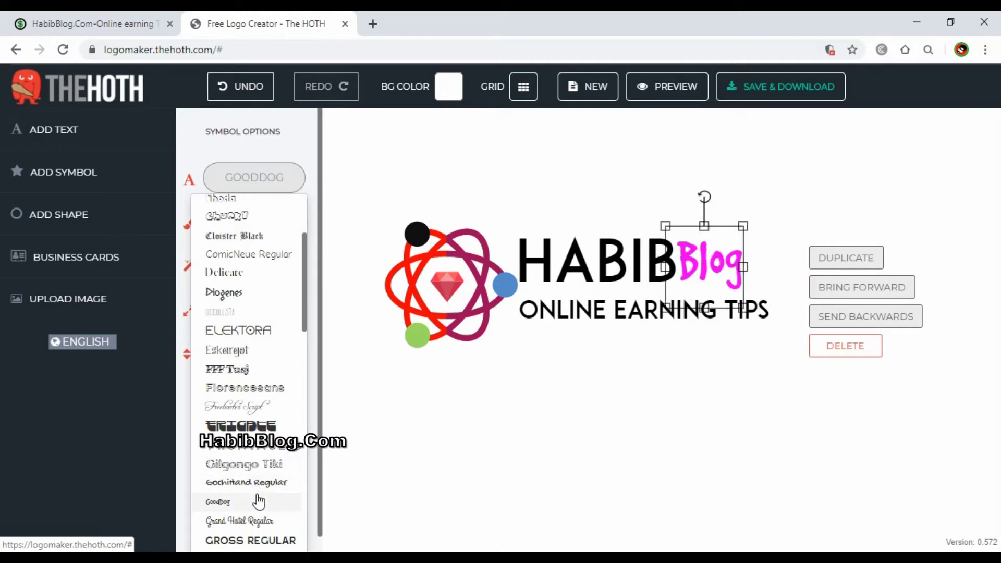
{"action": "scroll", "coordinate": [258, 502], "scroll_direction": "down", "scroll_amount": 1}
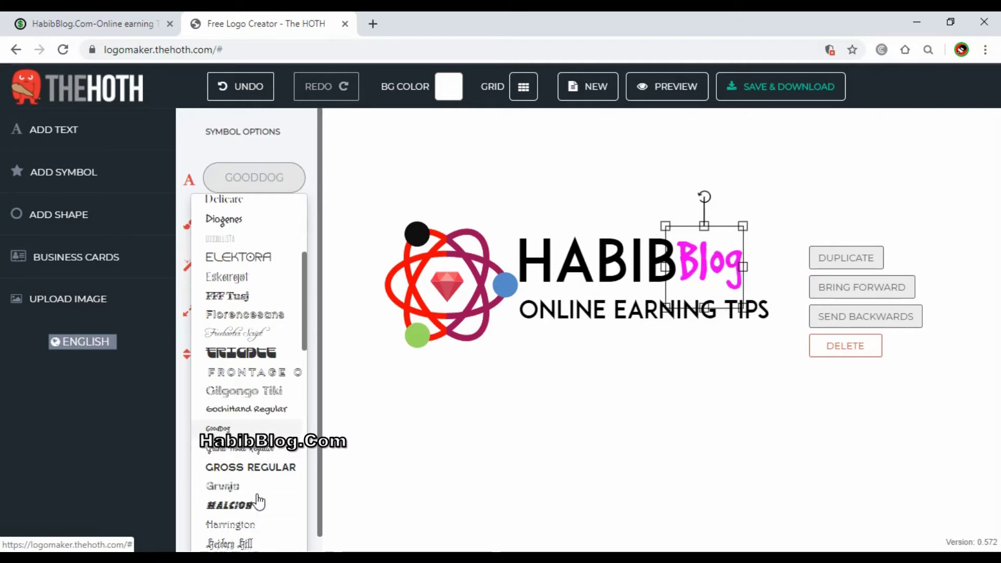
{"action": "left_click", "coordinate": [255, 460]}
Nudge the Blog text closer to HABIB and shift the tagline slightly down.
{"action": "left_click", "coordinate": [752, 369]}
{"action": "left_click", "coordinate": [714, 270]}
{"action": "left_click_drag", "start_coordinate": [714, 269], "coordinate": [707, 266]}
{"action": "left_click", "coordinate": [673, 413]}
{"action": "left_click", "coordinate": [656, 322]}
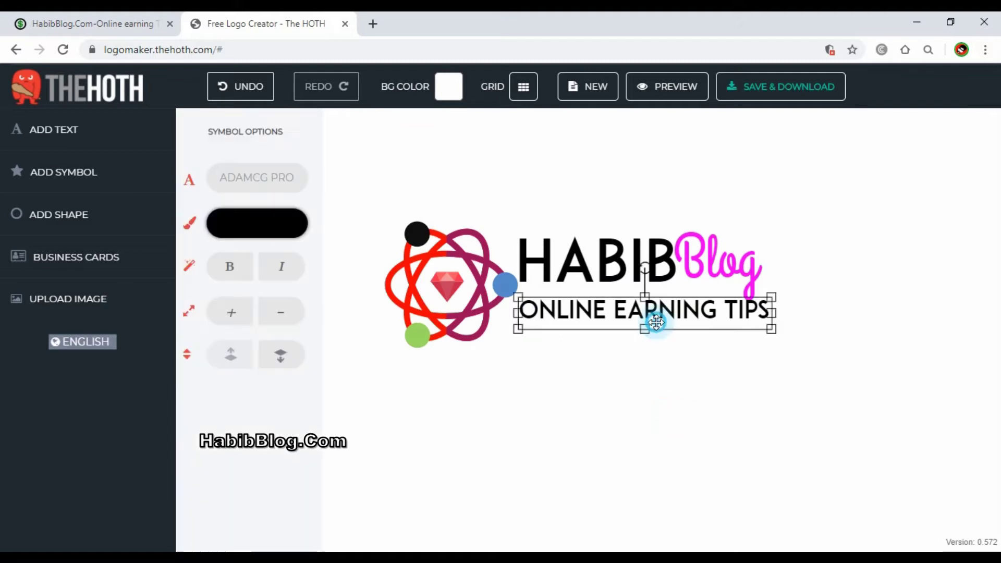
{"action": "left_click", "coordinate": [675, 417]}
{"action": "left_click", "coordinate": [697, 265]}
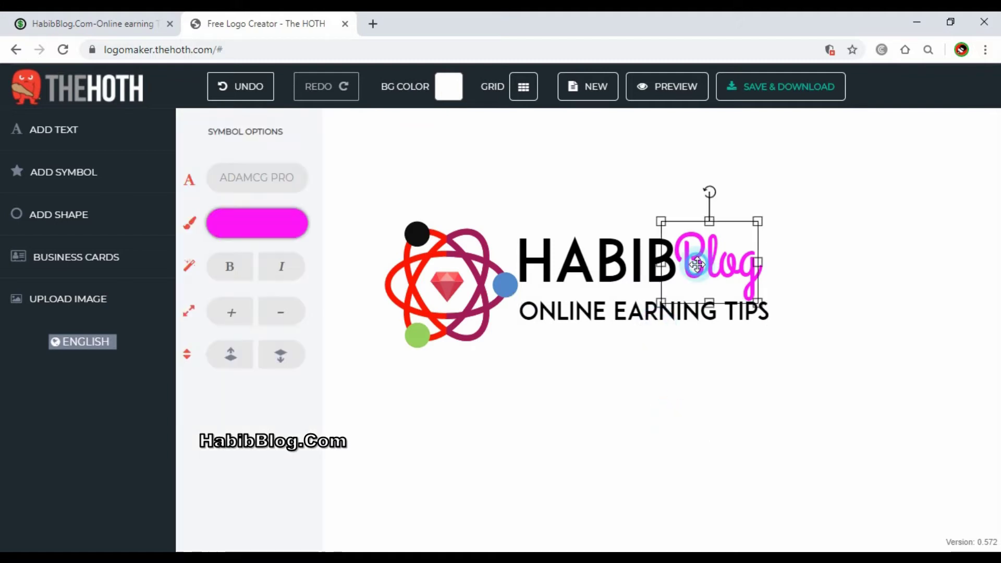
Recolor the HABIB text to a bright orange with a hue of about 28.
{"action": "left_click", "coordinate": [635, 267]}
{"action": "left_click", "coordinate": [286, 224]}
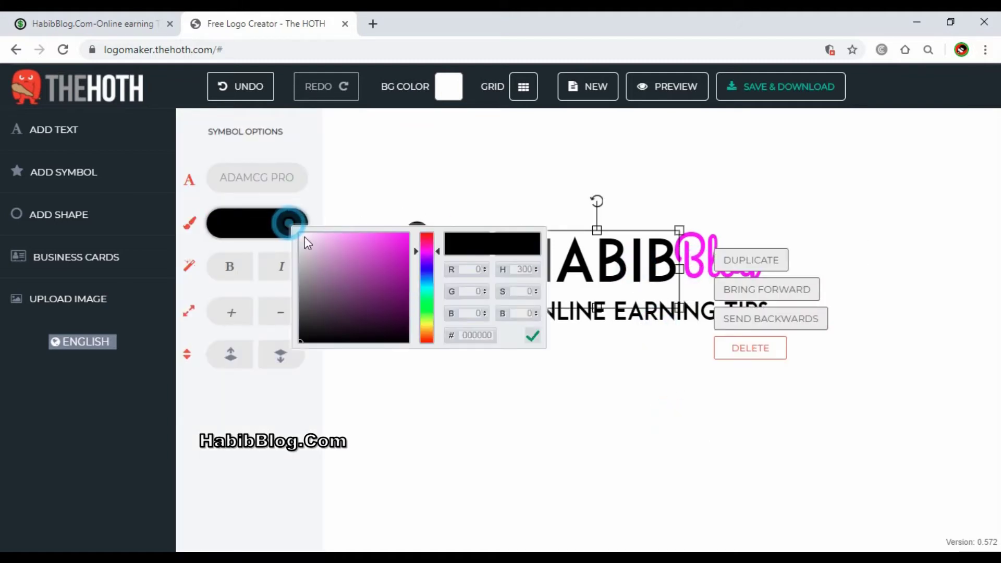
{"action": "left_click_drag", "start_coordinate": [425, 324], "coordinate": [424, 330]}
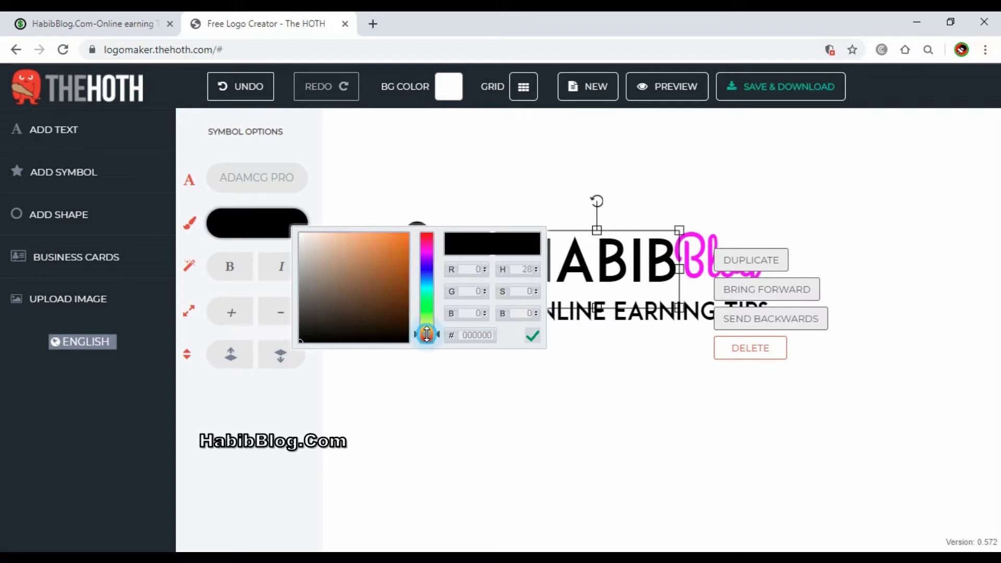
{"action": "left_click", "coordinate": [398, 265]}
{"action": "left_click", "coordinate": [537, 377]}
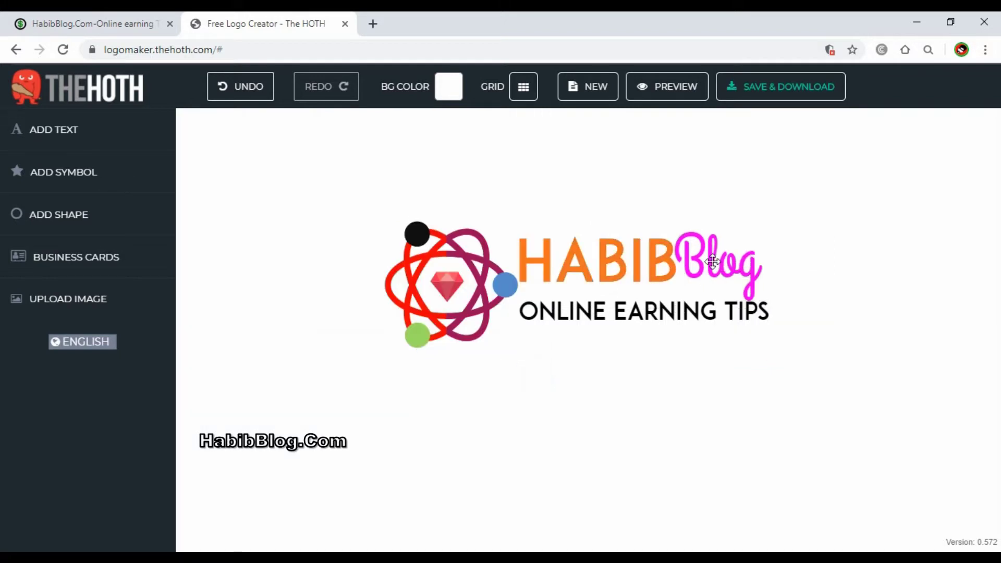
Recolor the Blog text from magenta to black.
{"action": "left_click", "coordinate": [729, 255]}
{"action": "left_click", "coordinate": [264, 223]}
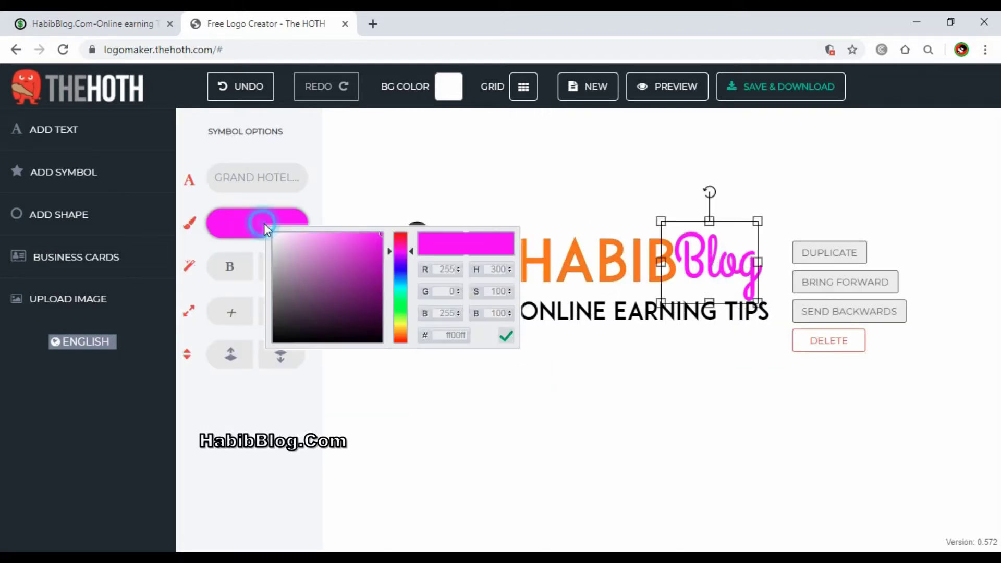
{"action": "left_click", "coordinate": [368, 325]}
{"action": "left_click", "coordinate": [247, 340]}
{"action": "left_click", "coordinate": [580, 494]}
Recolor the ONLINE EARNING TIPS tagline to dark gray.
{"action": "left_click", "coordinate": [624, 306]}
{"action": "left_click", "coordinate": [248, 228]}
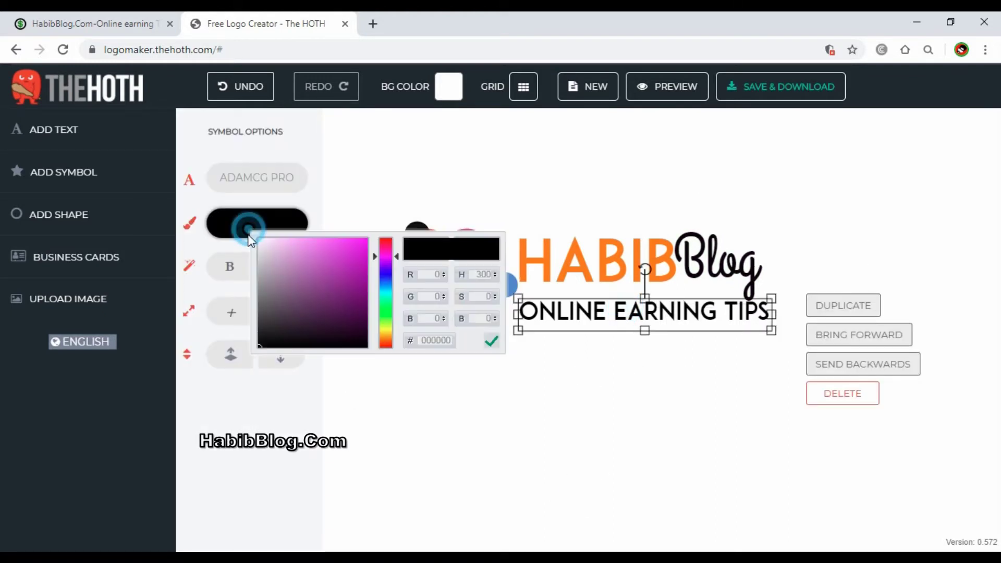
{"action": "left_click", "coordinate": [264, 317]}
{"action": "left_click", "coordinate": [568, 450]}
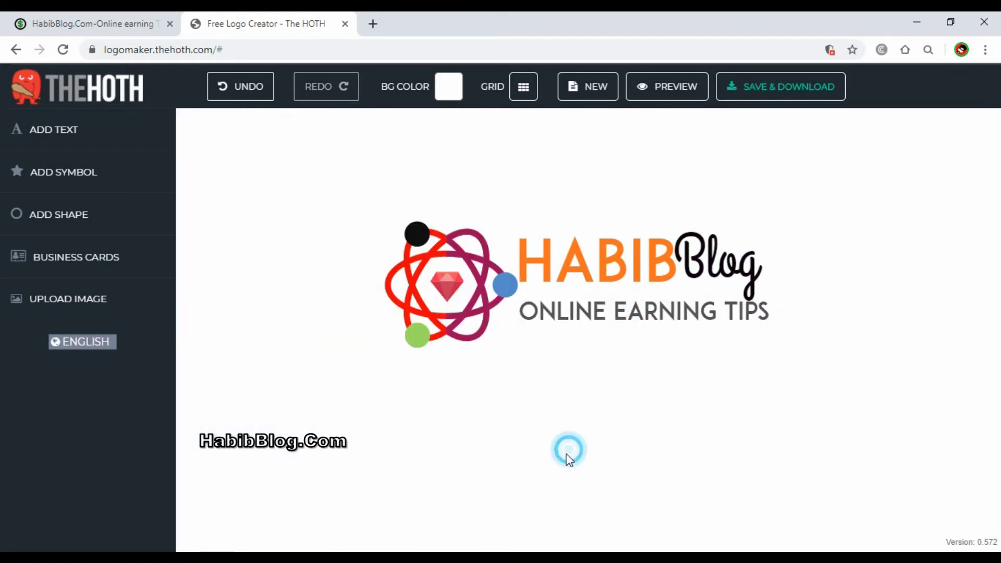
Nudge the tagline slightly so it lines up with the start of HABIB and sits a little lower.
{"action": "left_click", "coordinate": [645, 313]}
{"action": "left_click", "coordinate": [731, 435]}
{"action": "left_click_drag", "start_coordinate": [699, 308], "coordinate": [698, 310]}
{"action": "left_click", "coordinate": [702, 418]}
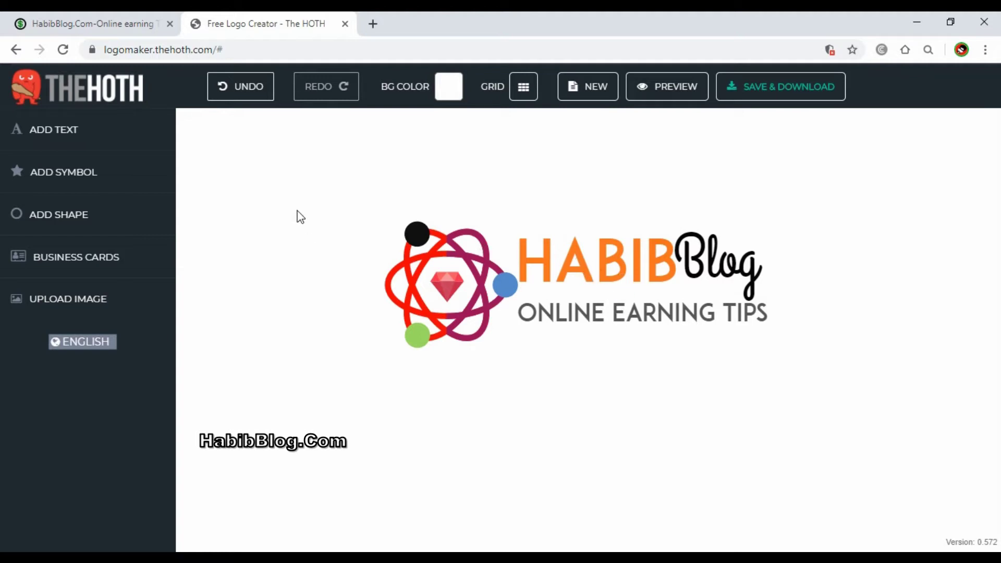
{"action": "left_click", "coordinate": [417, 233]}
{"action": "right_click", "coordinate": [417, 232]}
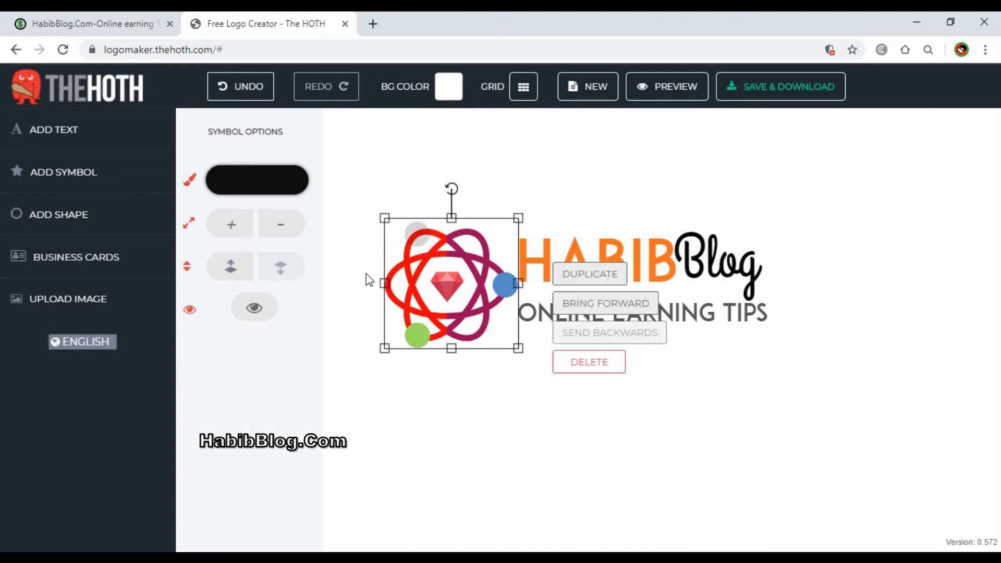
{"action": "left_click", "coordinate": [473, 411]}
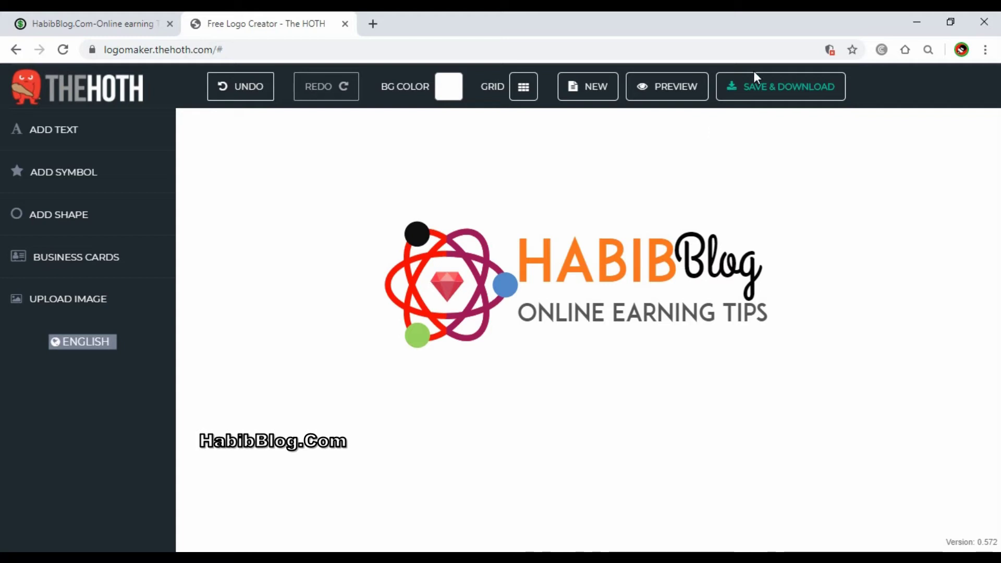
Save the logo project for download, providing the recipient's email address.
{"action": "left_click", "coordinate": [782, 95]}
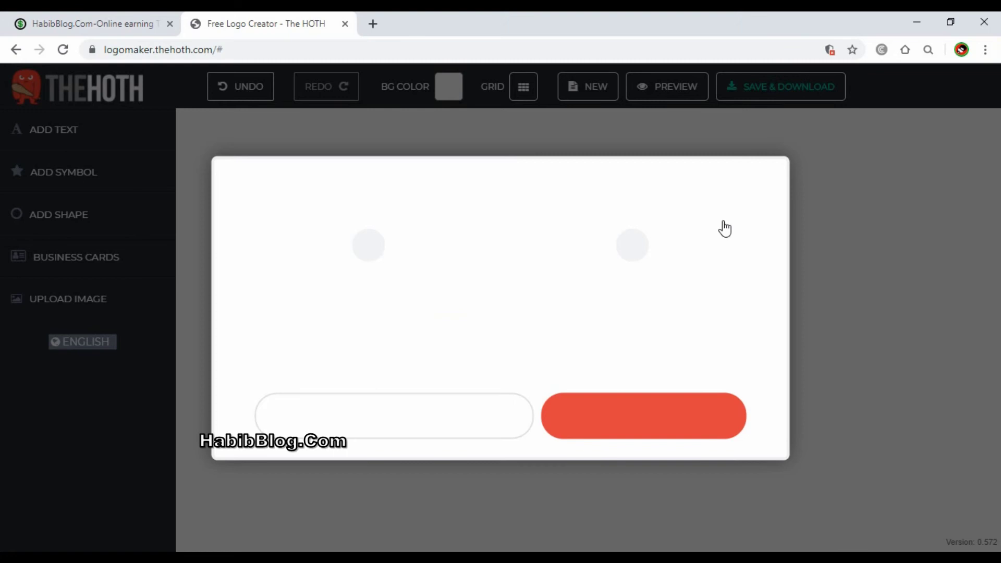
{"action": "left_click", "coordinate": [357, 410]}
{"action": "left_click", "coordinate": [336, 420]}
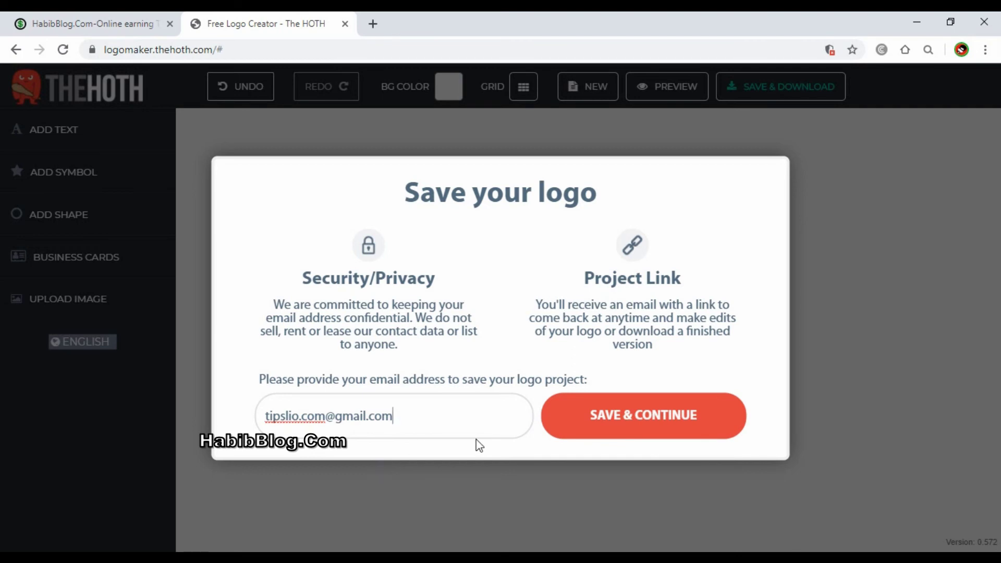
{"action": "left_click", "coordinate": [659, 417]}
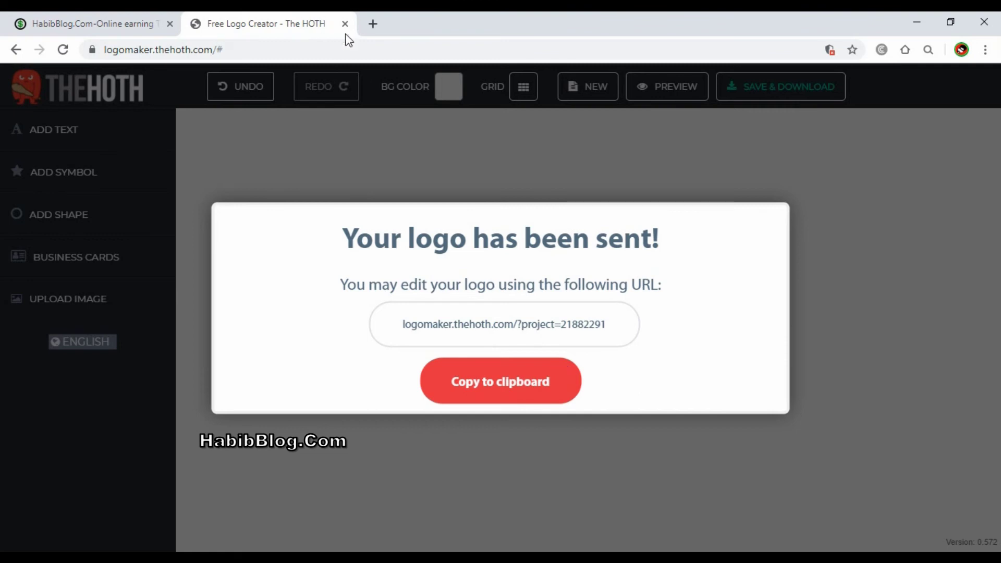
Switch to Gmail in a new tab, open the Your Free Logo from The HOTH message and download its premiumlogo.zip attachment.
{"action": "left_click", "coordinate": [374, 22]}
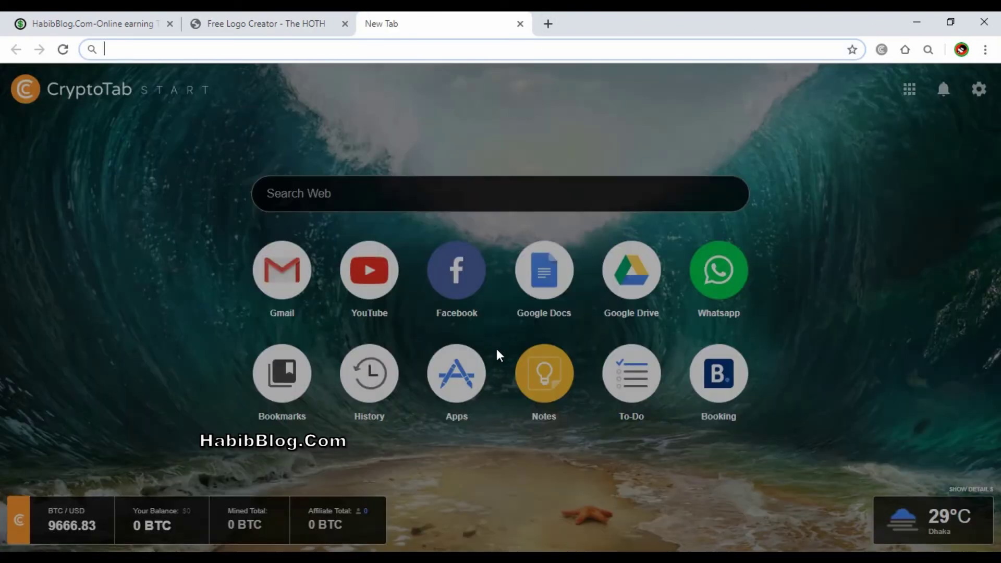
{"action": "left_click", "coordinate": [284, 277]}
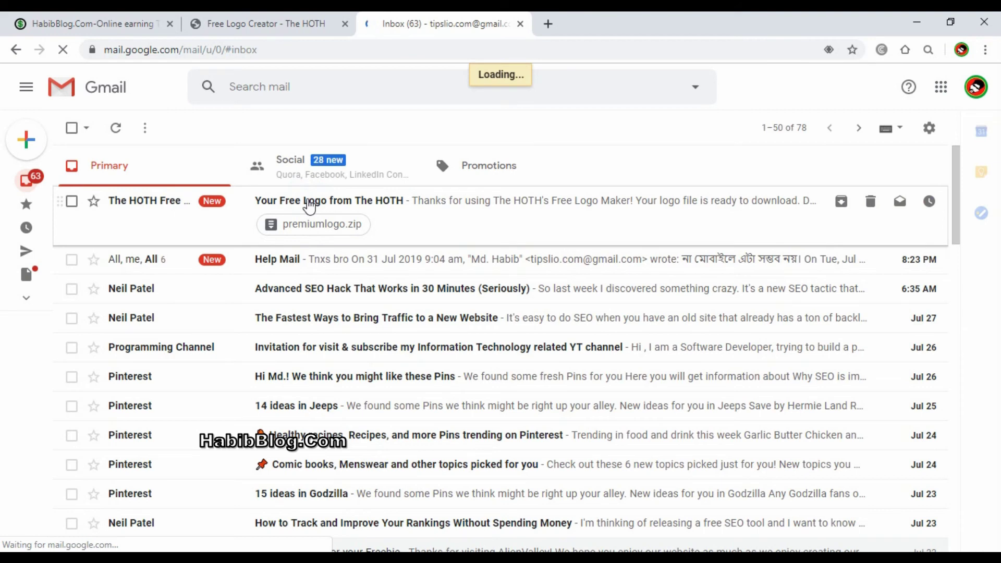
{"action": "left_click", "coordinate": [330, 212]}
{"action": "mouse_move", "coordinate": [181, 422]}
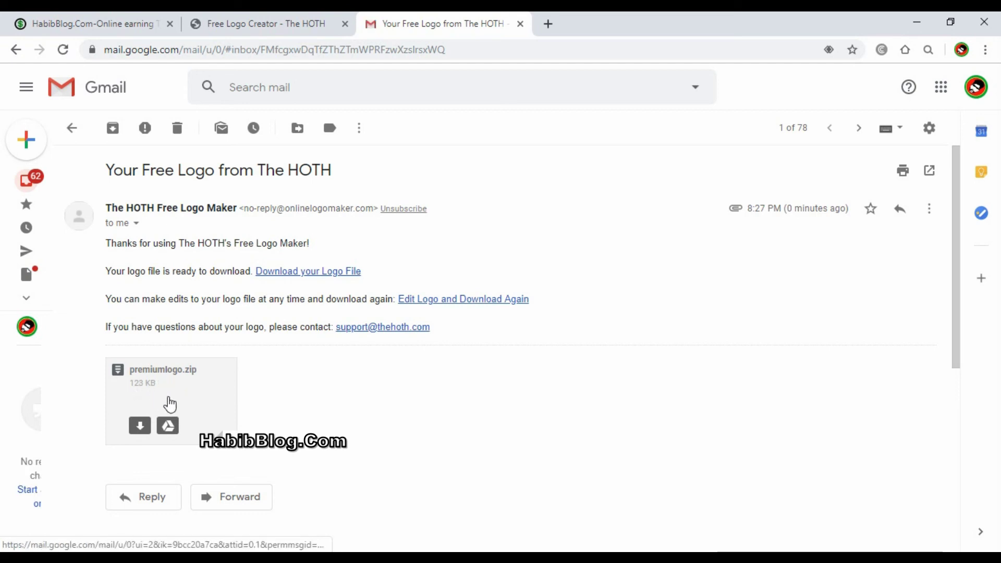
{"action": "left_click", "coordinate": [140, 431]}
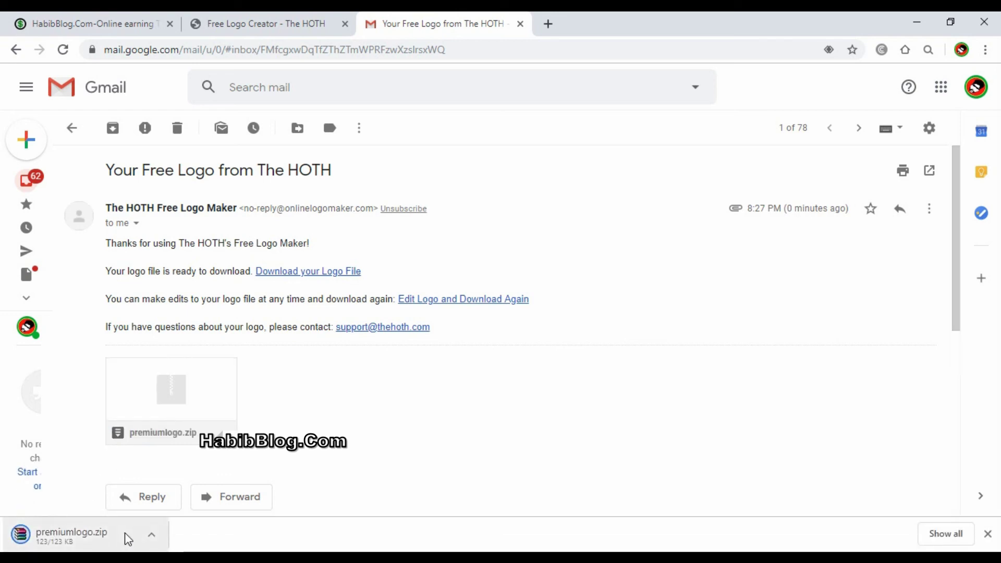
Open the downloaded premiumlogo.zip in WinRAR and view the first PNG logo file inside it.
{"action": "right_click", "coordinate": [140, 531]}
{"action": "left_click", "coordinate": [172, 441]}
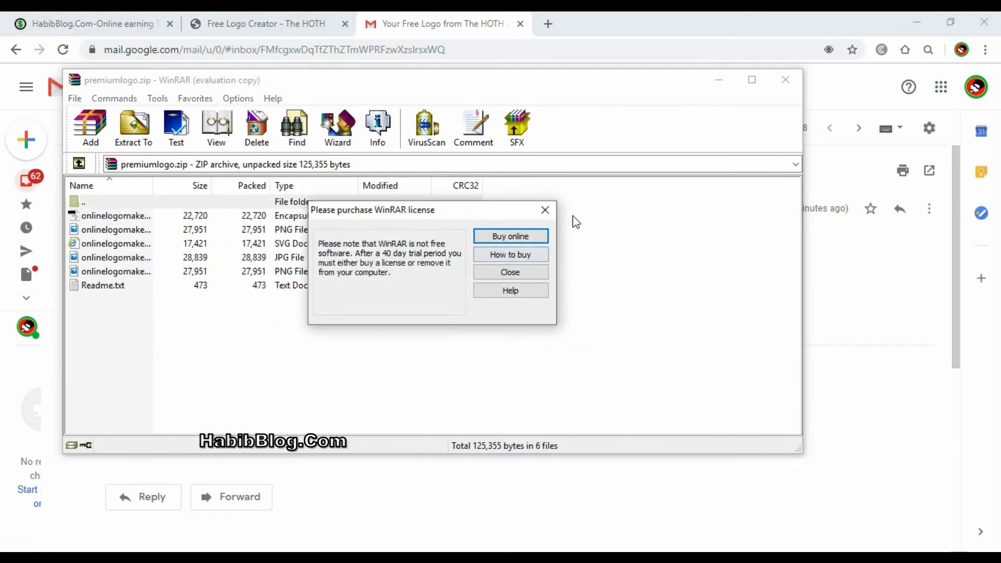
{"action": "left_click", "coordinate": [547, 209]}
{"action": "left_click", "coordinate": [139, 241]}
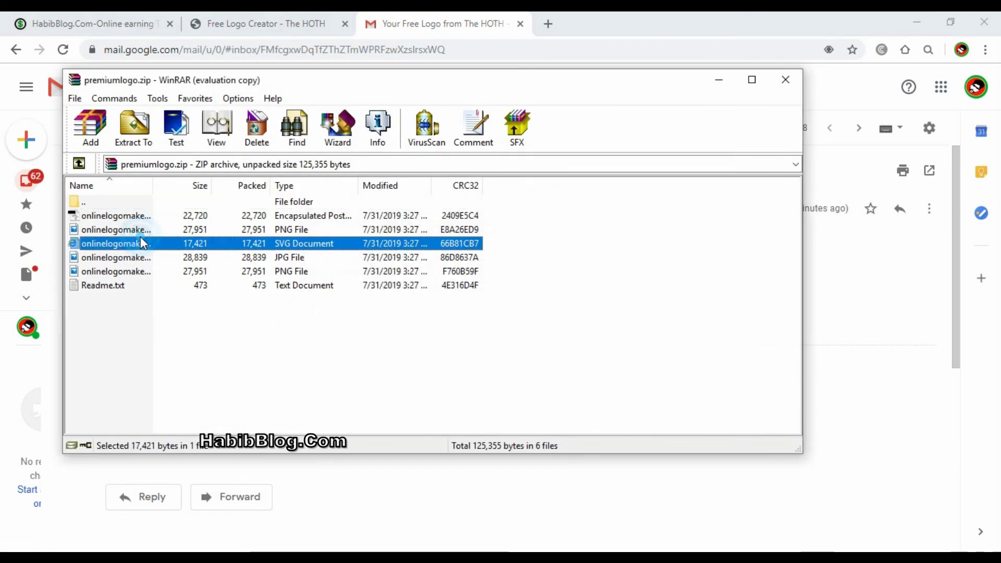
{"action": "left_click", "coordinate": [136, 230]}
{"action": "double_click", "coordinate": [136, 229]}
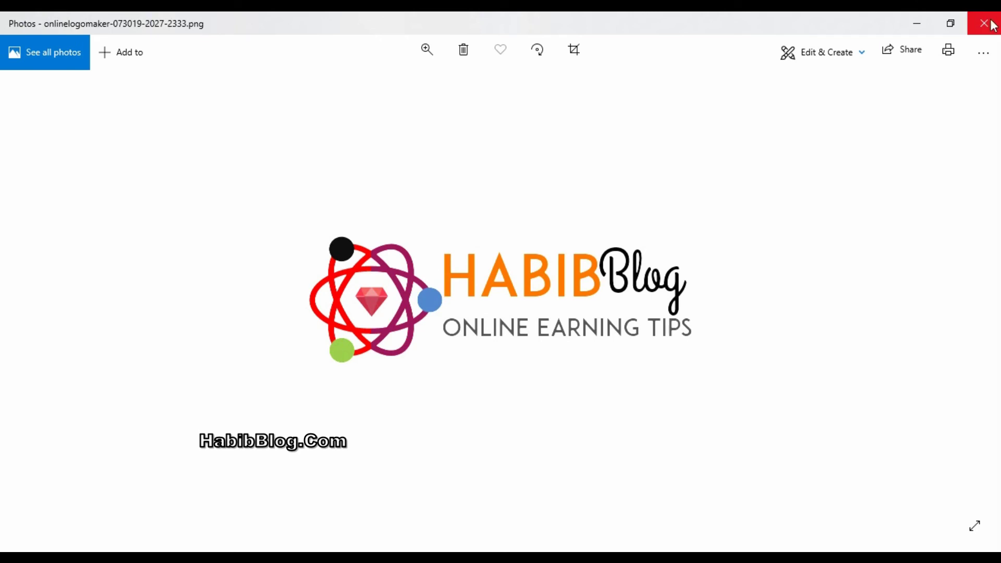
Close the image preview and the archive and return to The HOTH logo maker.
{"action": "left_click", "coordinate": [984, 23]}
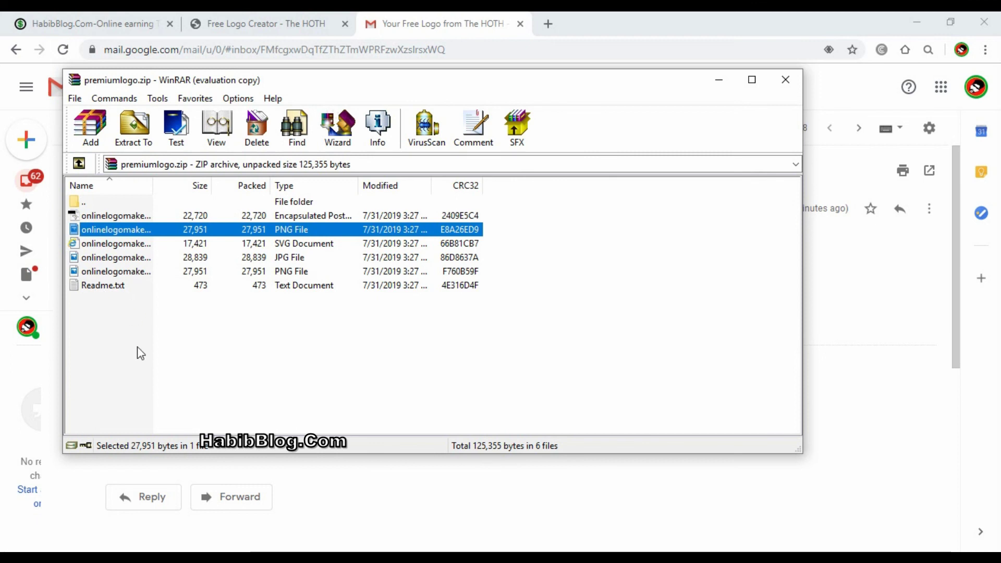
{"action": "left_click", "coordinate": [786, 80]}
{"action": "left_click", "coordinate": [258, 23]}
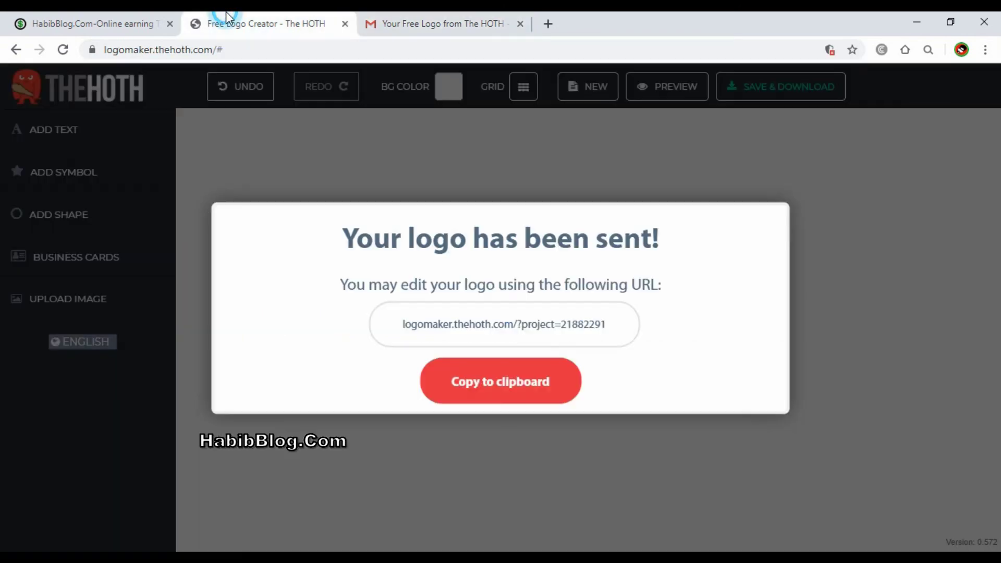